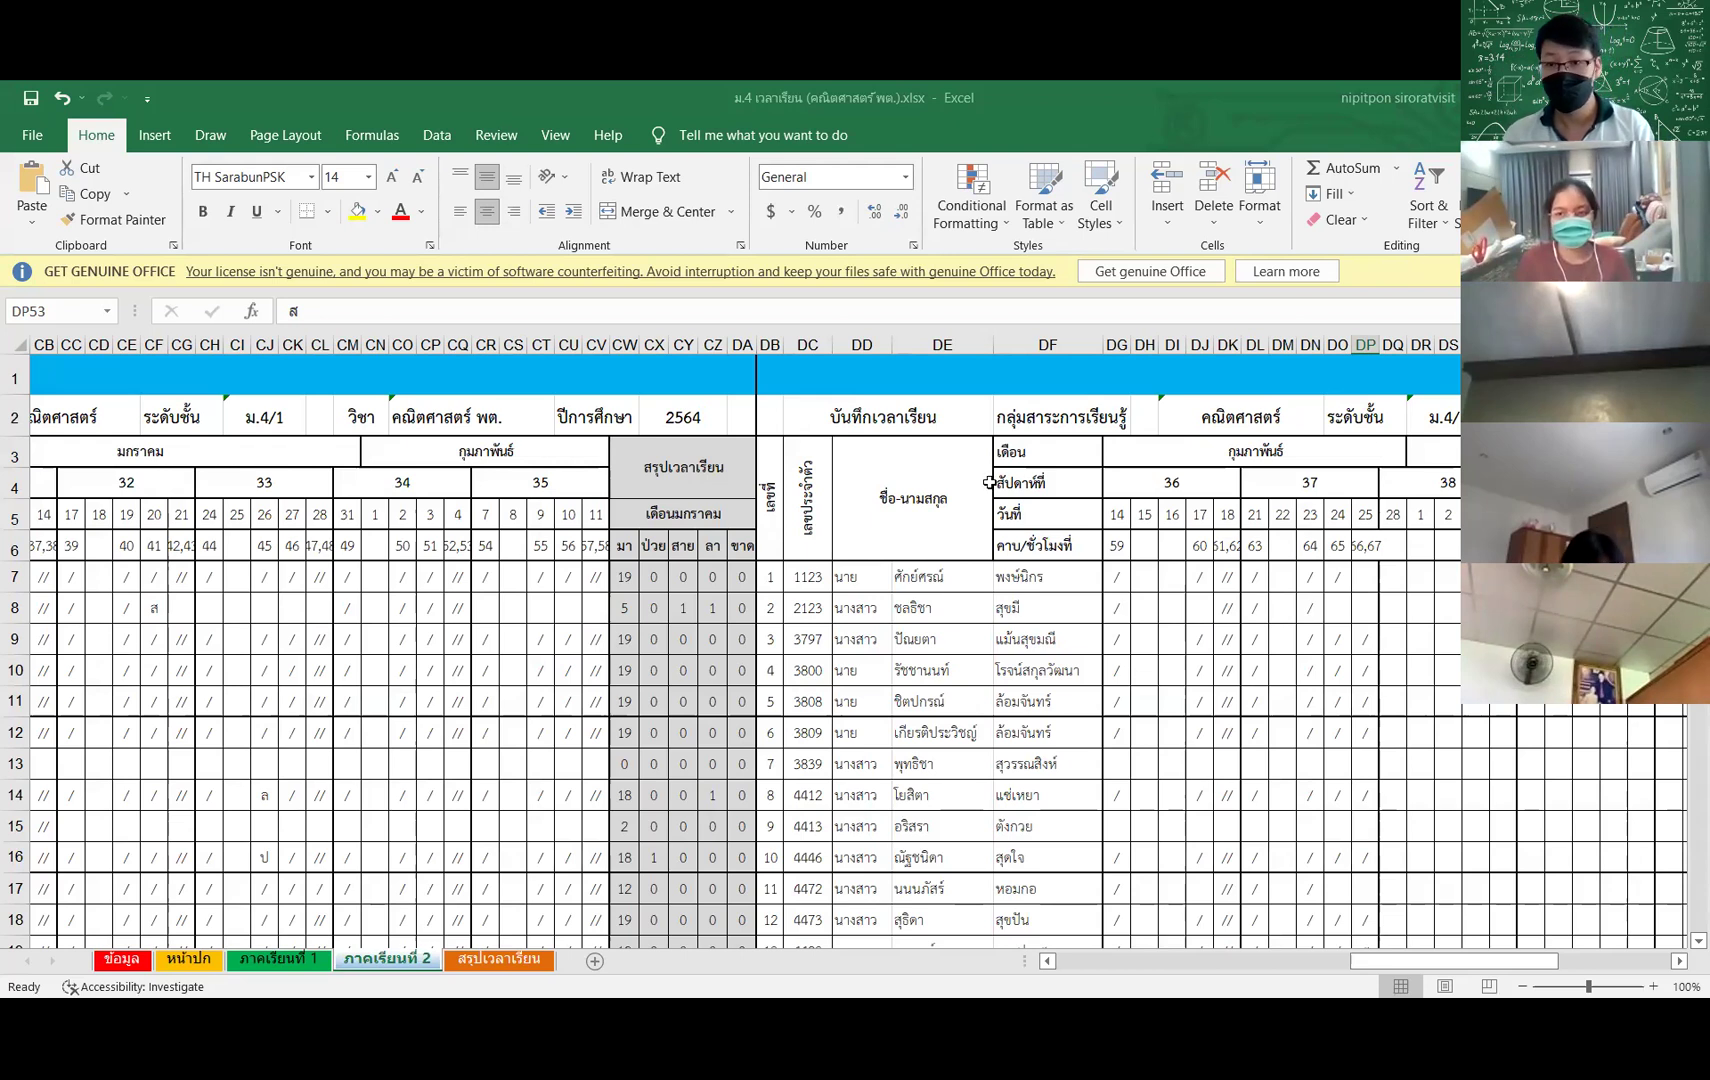
Step: In the ม.4/1 table's 25 กุมภาพันธ์ column, set DP7 to "/" and DP9 to "//"
left_click(1362, 580)
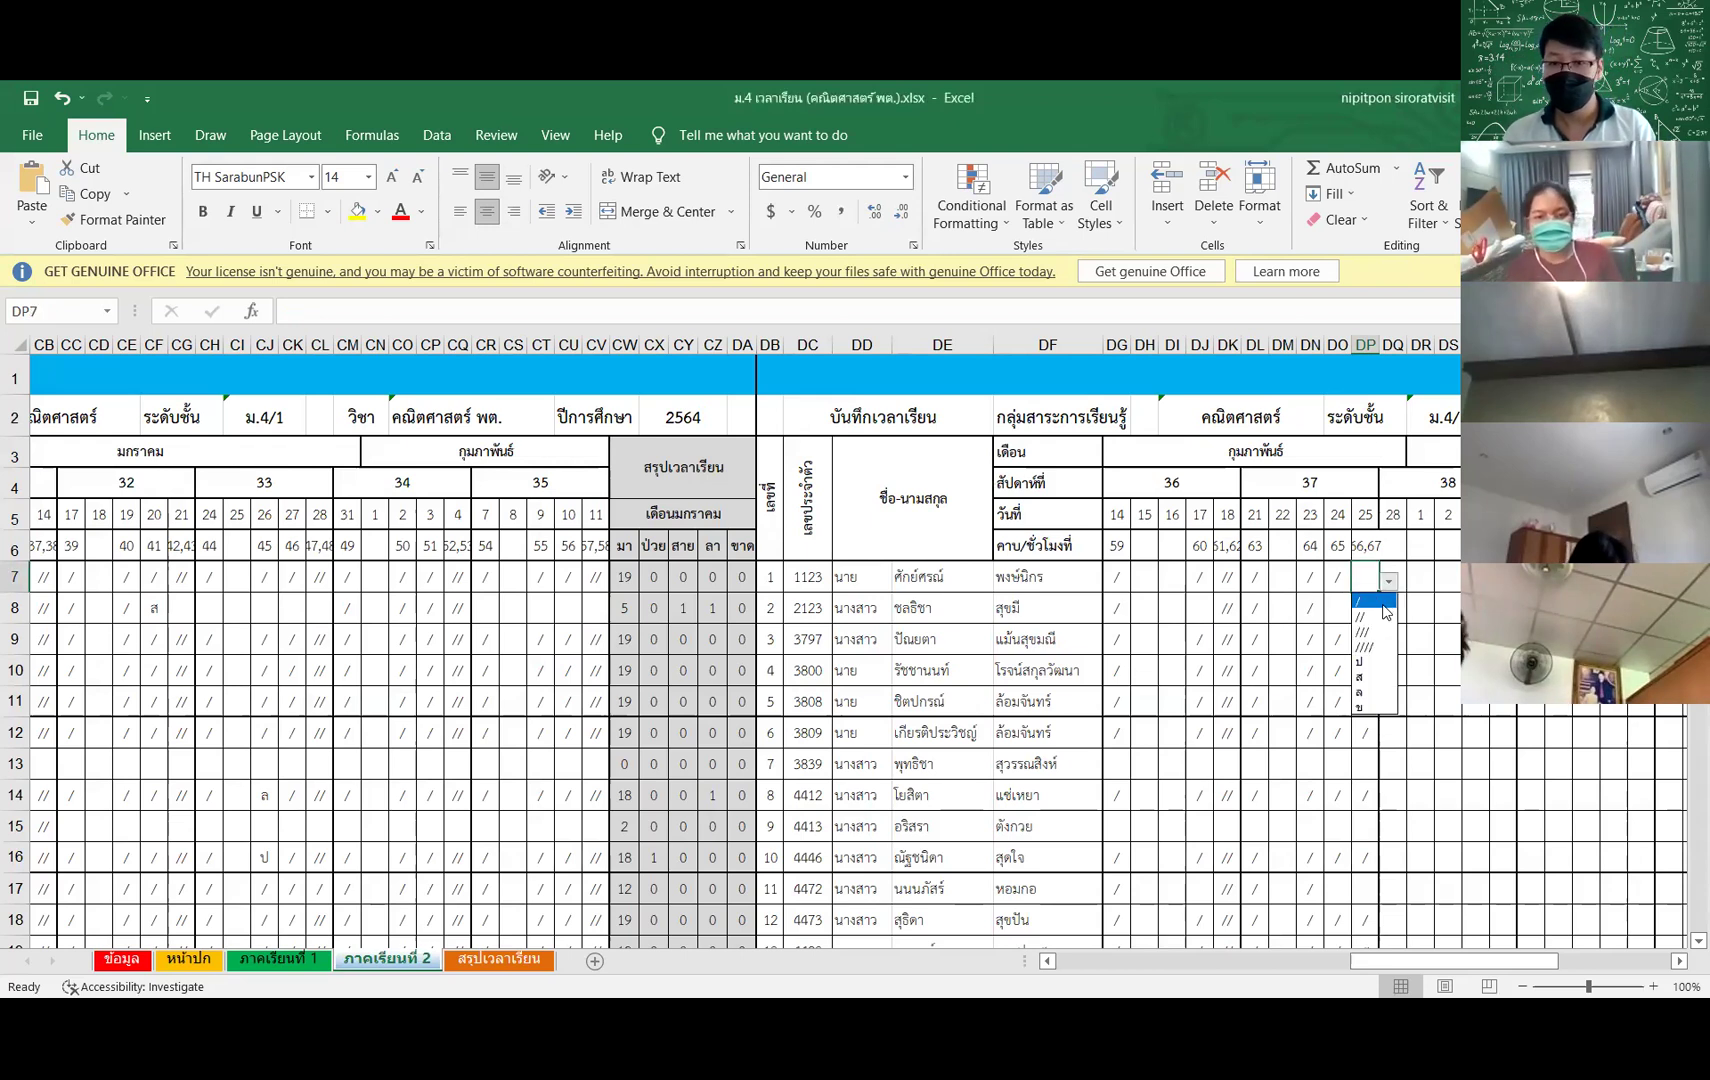
type("/")
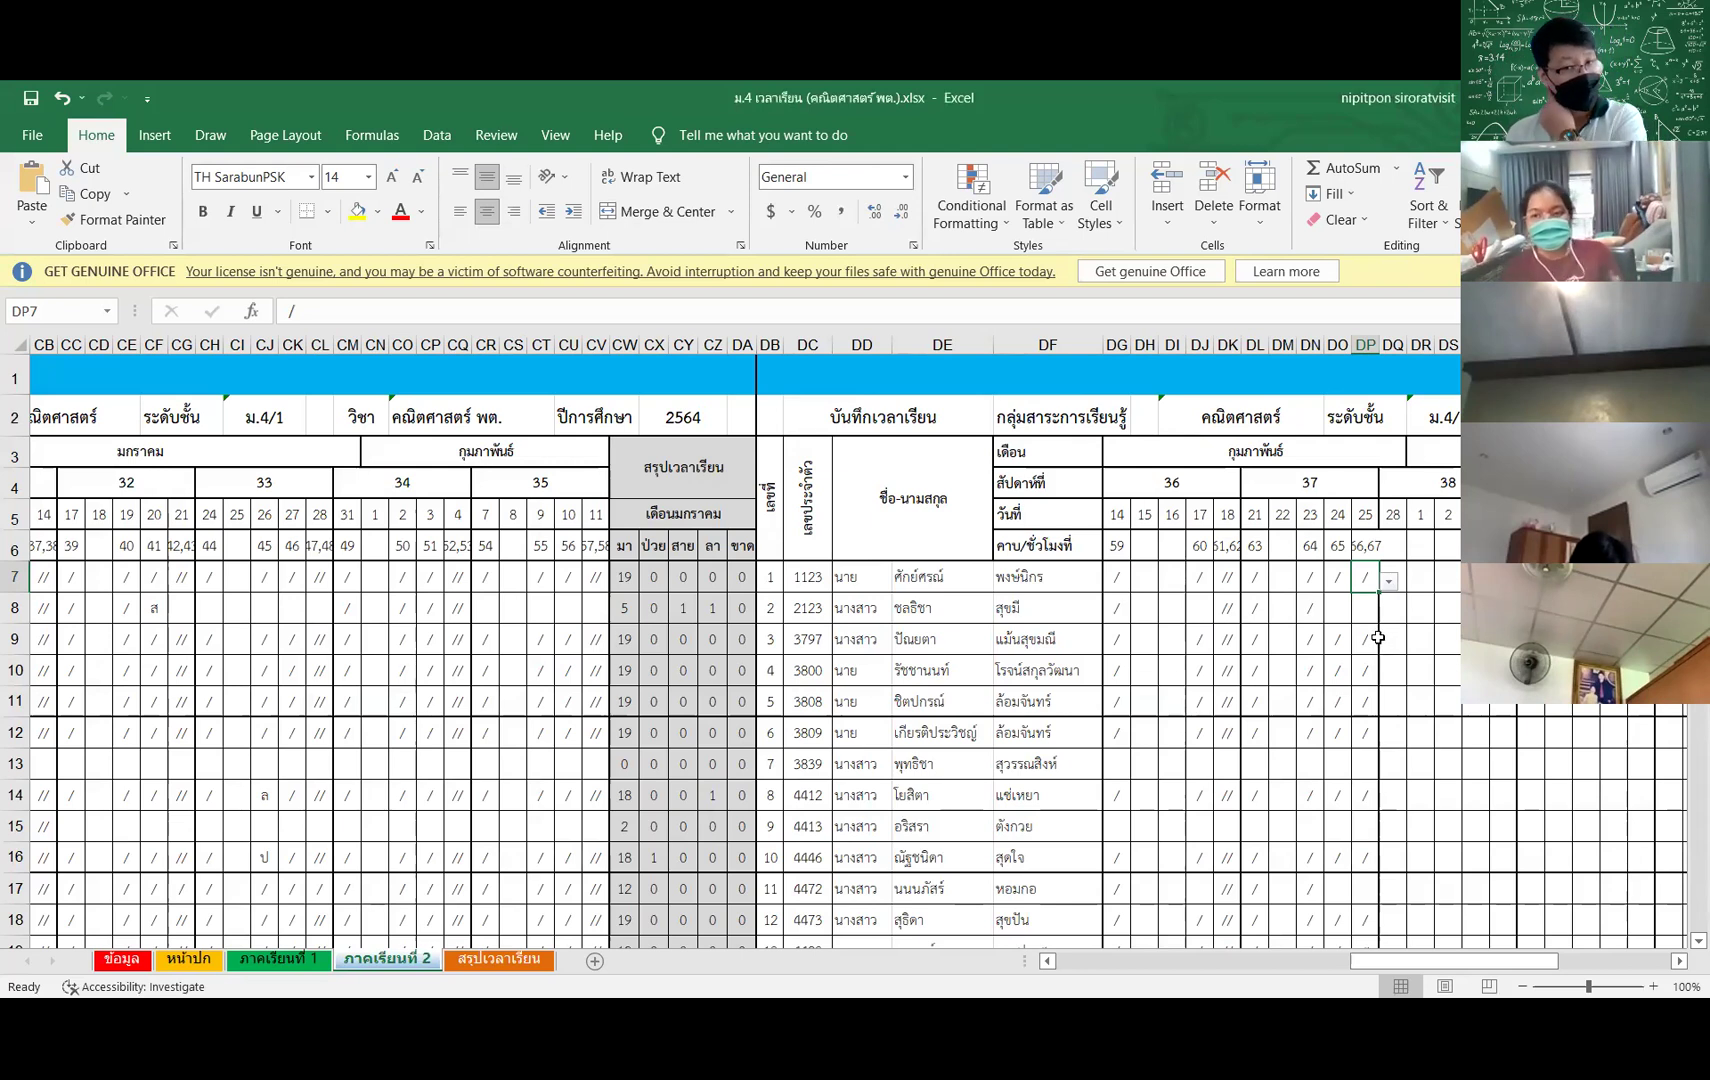
left_click(1362, 644)
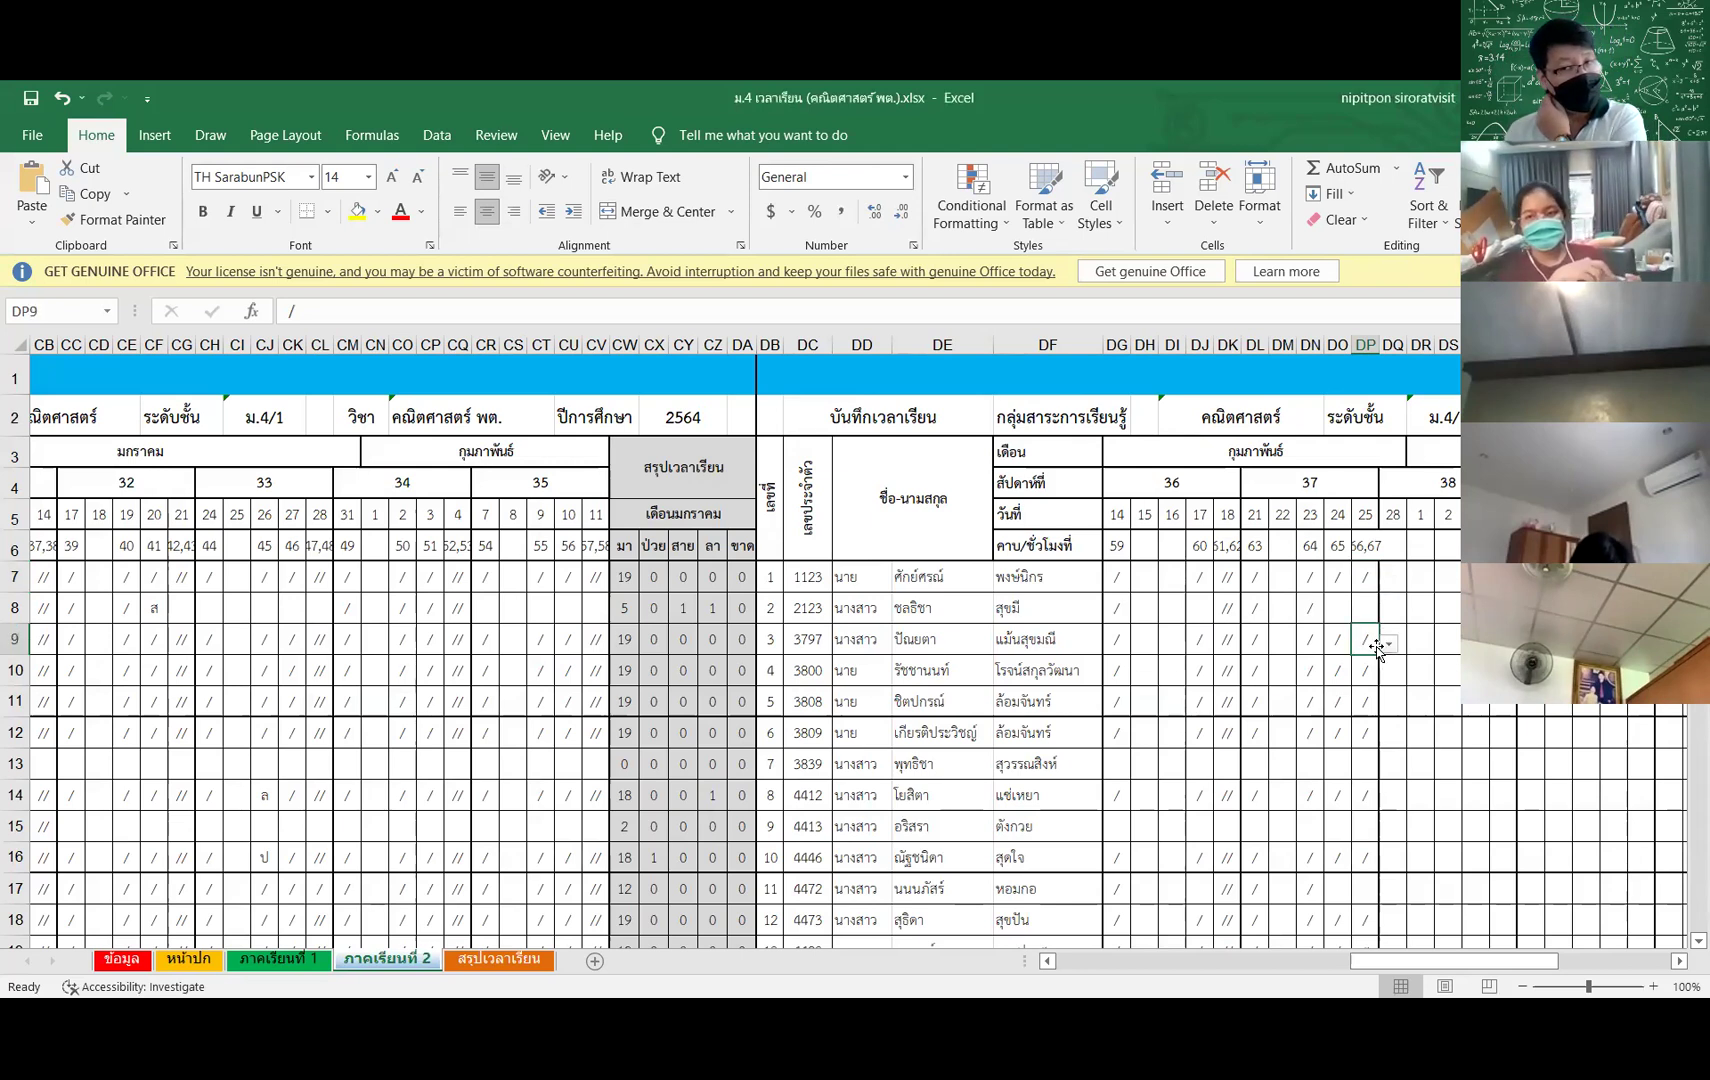
left_click(1389, 643)
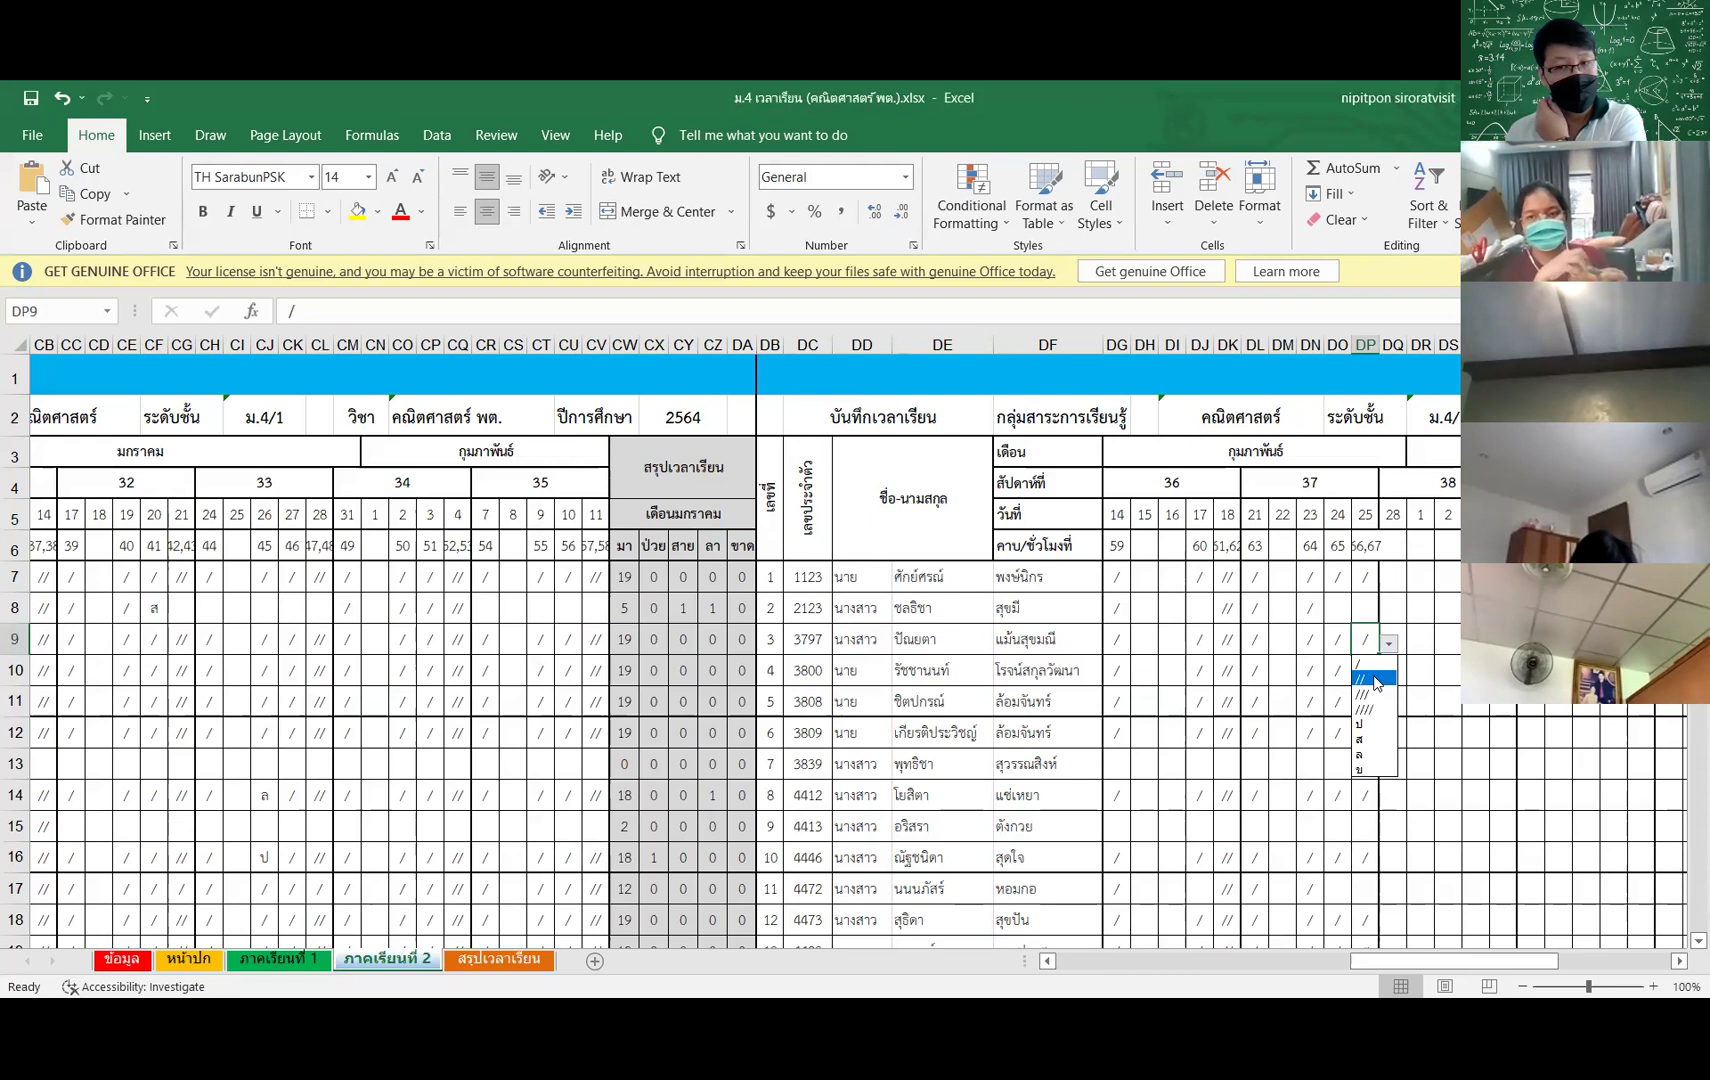
left_click(1372, 679)
Step: Set the 25 กุมภาพันธ์ attendance of students 4 and 5 in ม.4/1 (DP10 and DP11) to "//"
left_click(1366, 673)
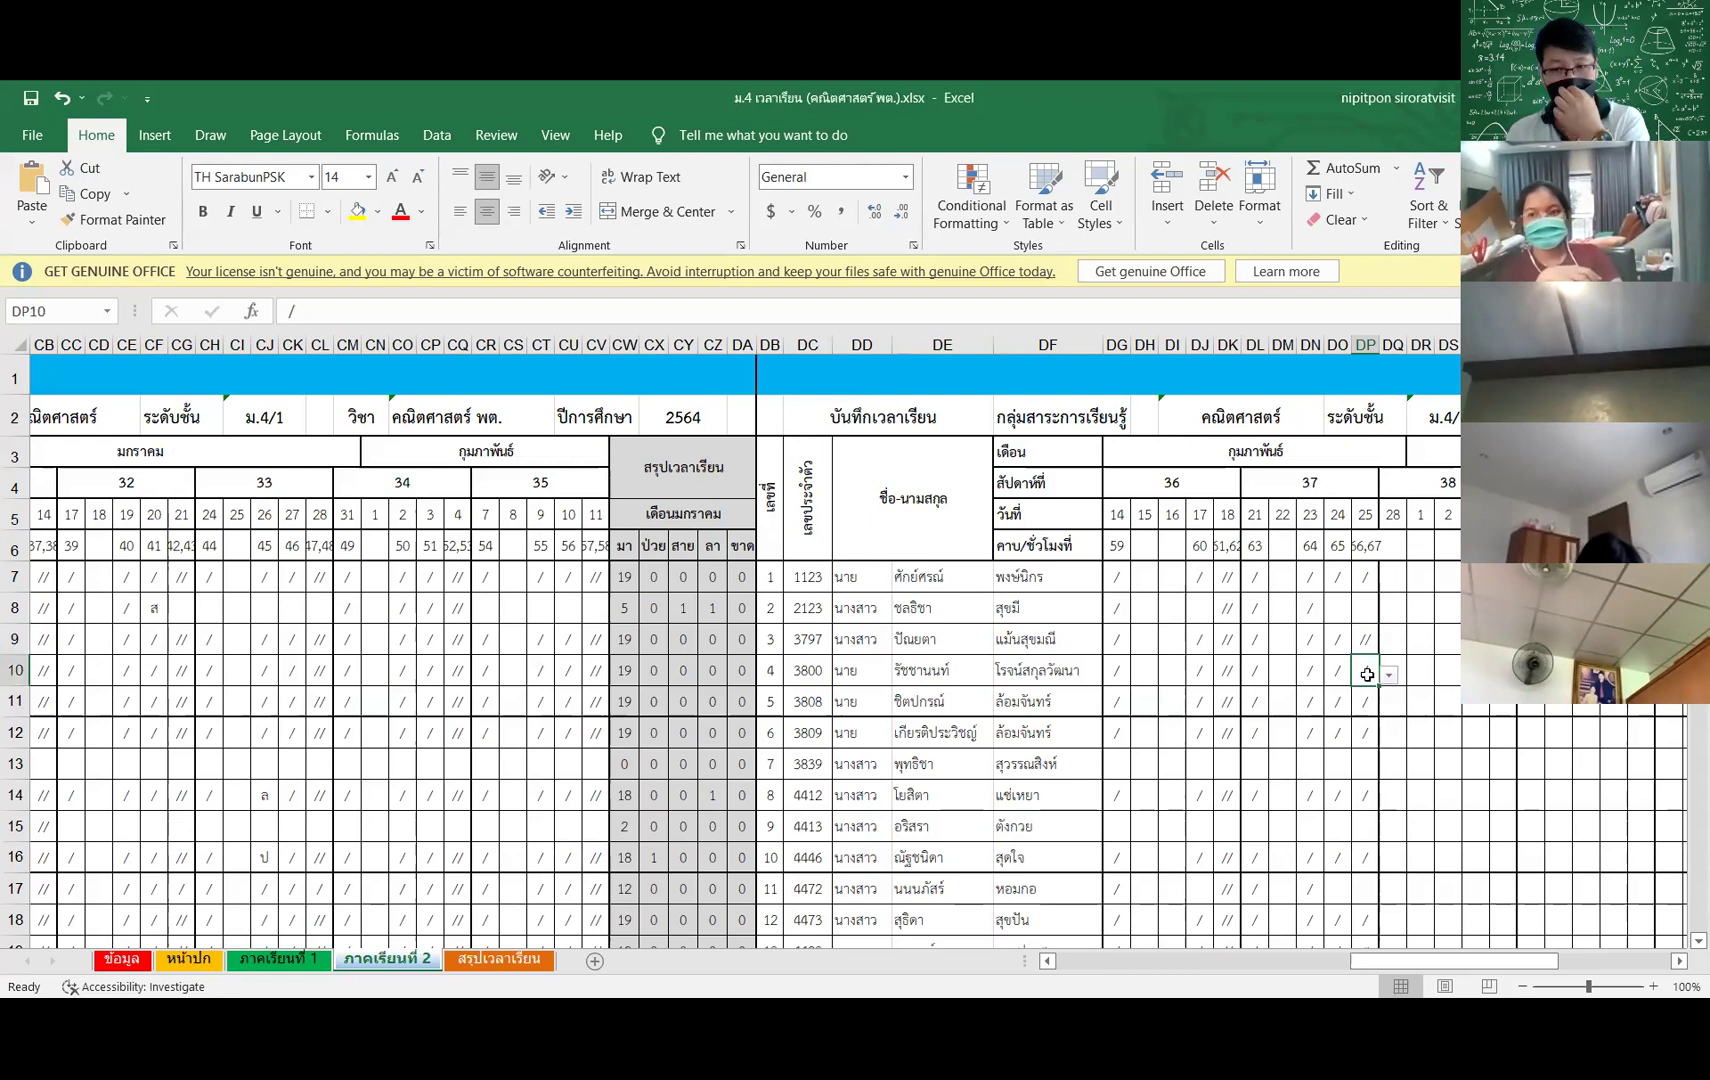
left_click(1390, 679)
left_click(1372, 709)
left_click(1366, 700)
left_click(1389, 705)
left_click(1366, 737)
Step: Set the 25 กุมภาพันธ์ attendance of students 6 and 8 in ม.4/1 (DP12 and DP14) to "//"
left_click(1366, 733)
left_click(1389, 737)
left_click(1369, 771)
left_click(1366, 795)
left_click(1389, 799)
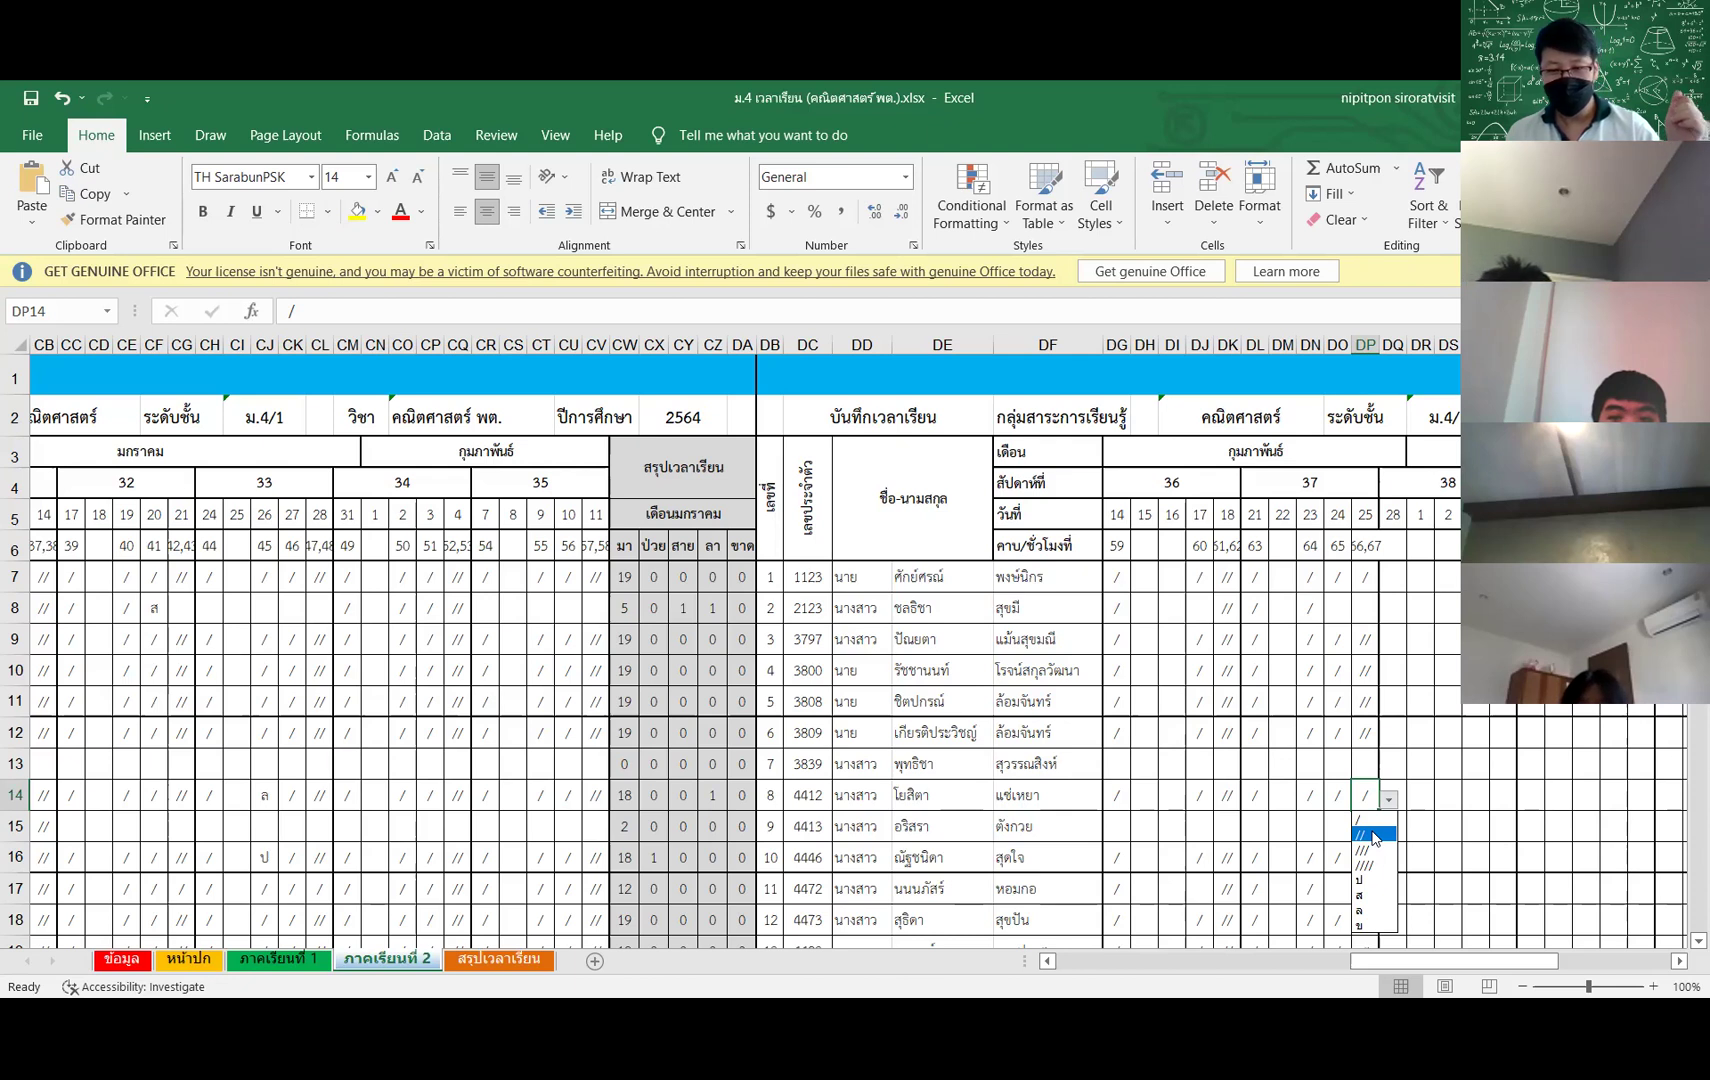
key("Escape")
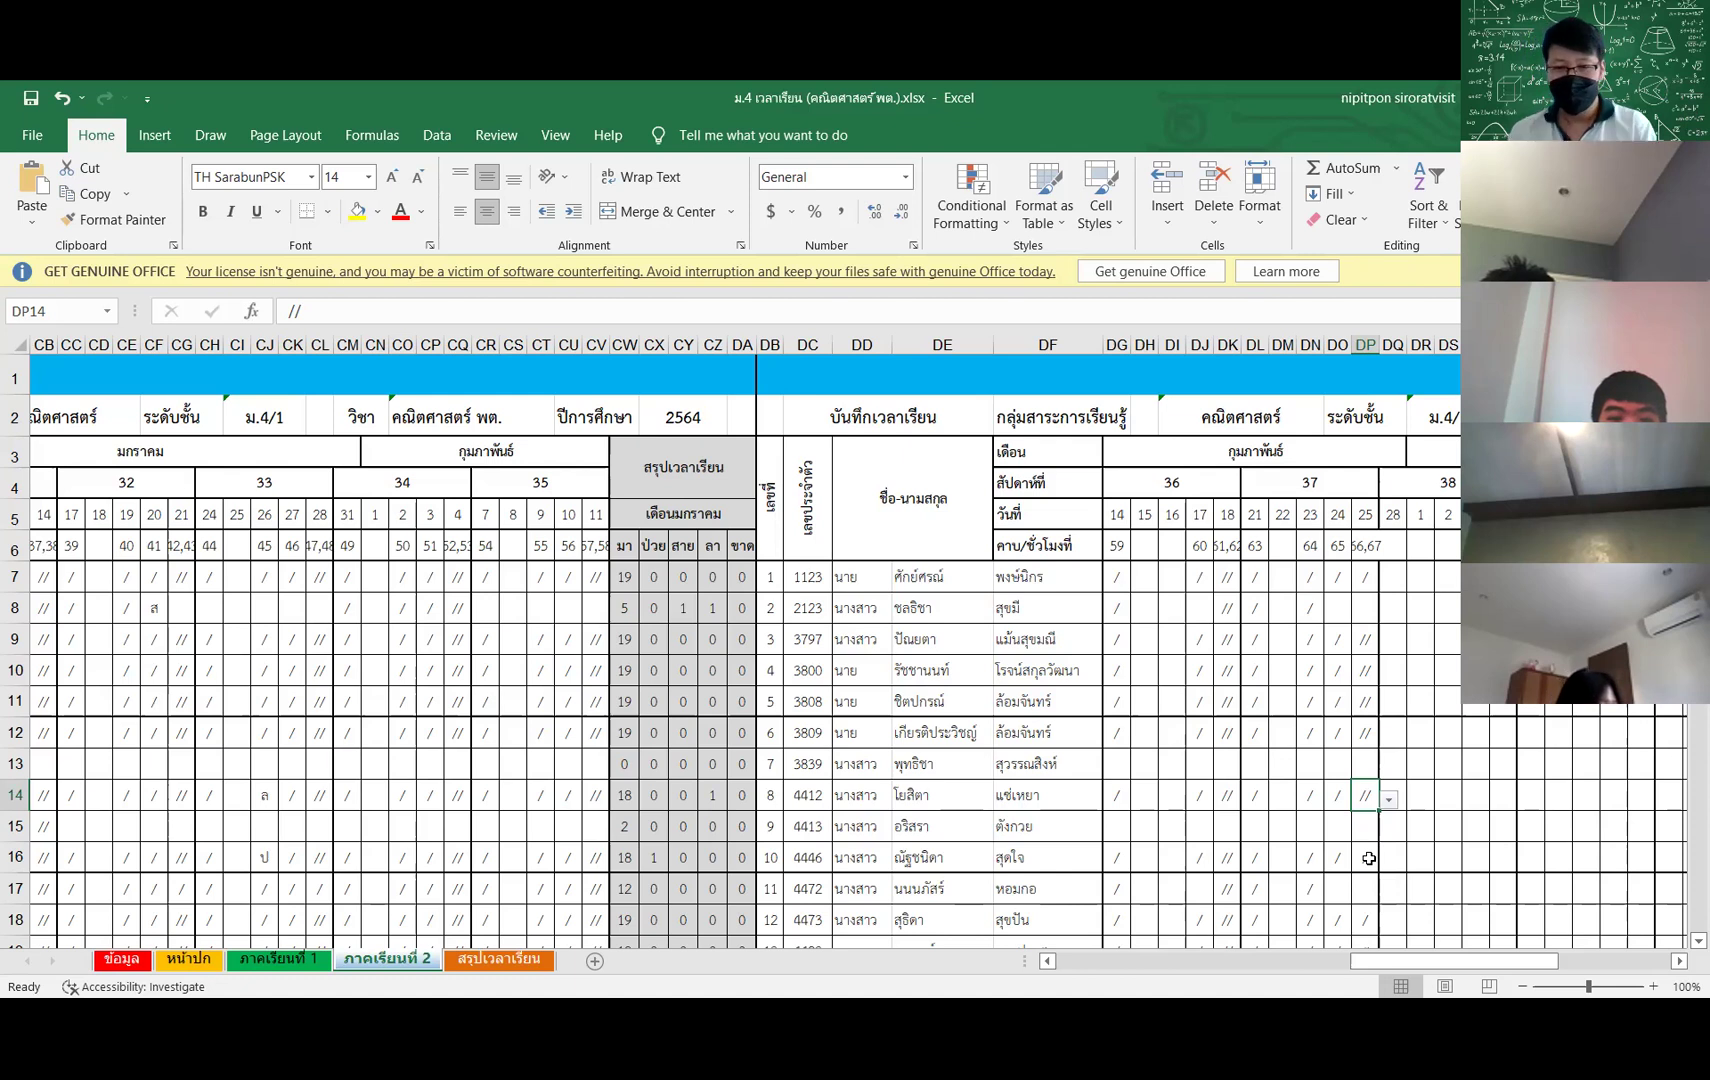
Step: Set the 25 กุมภาพันธ์ attendance of students 10 and 12 in ม.4/1 (DP16 and DP18) to "//"
left_click(1386, 857)
left_click(1362, 862)
left_click(1387, 862)
left_click(1372, 898)
scroll(1371, 898, "down", 1)
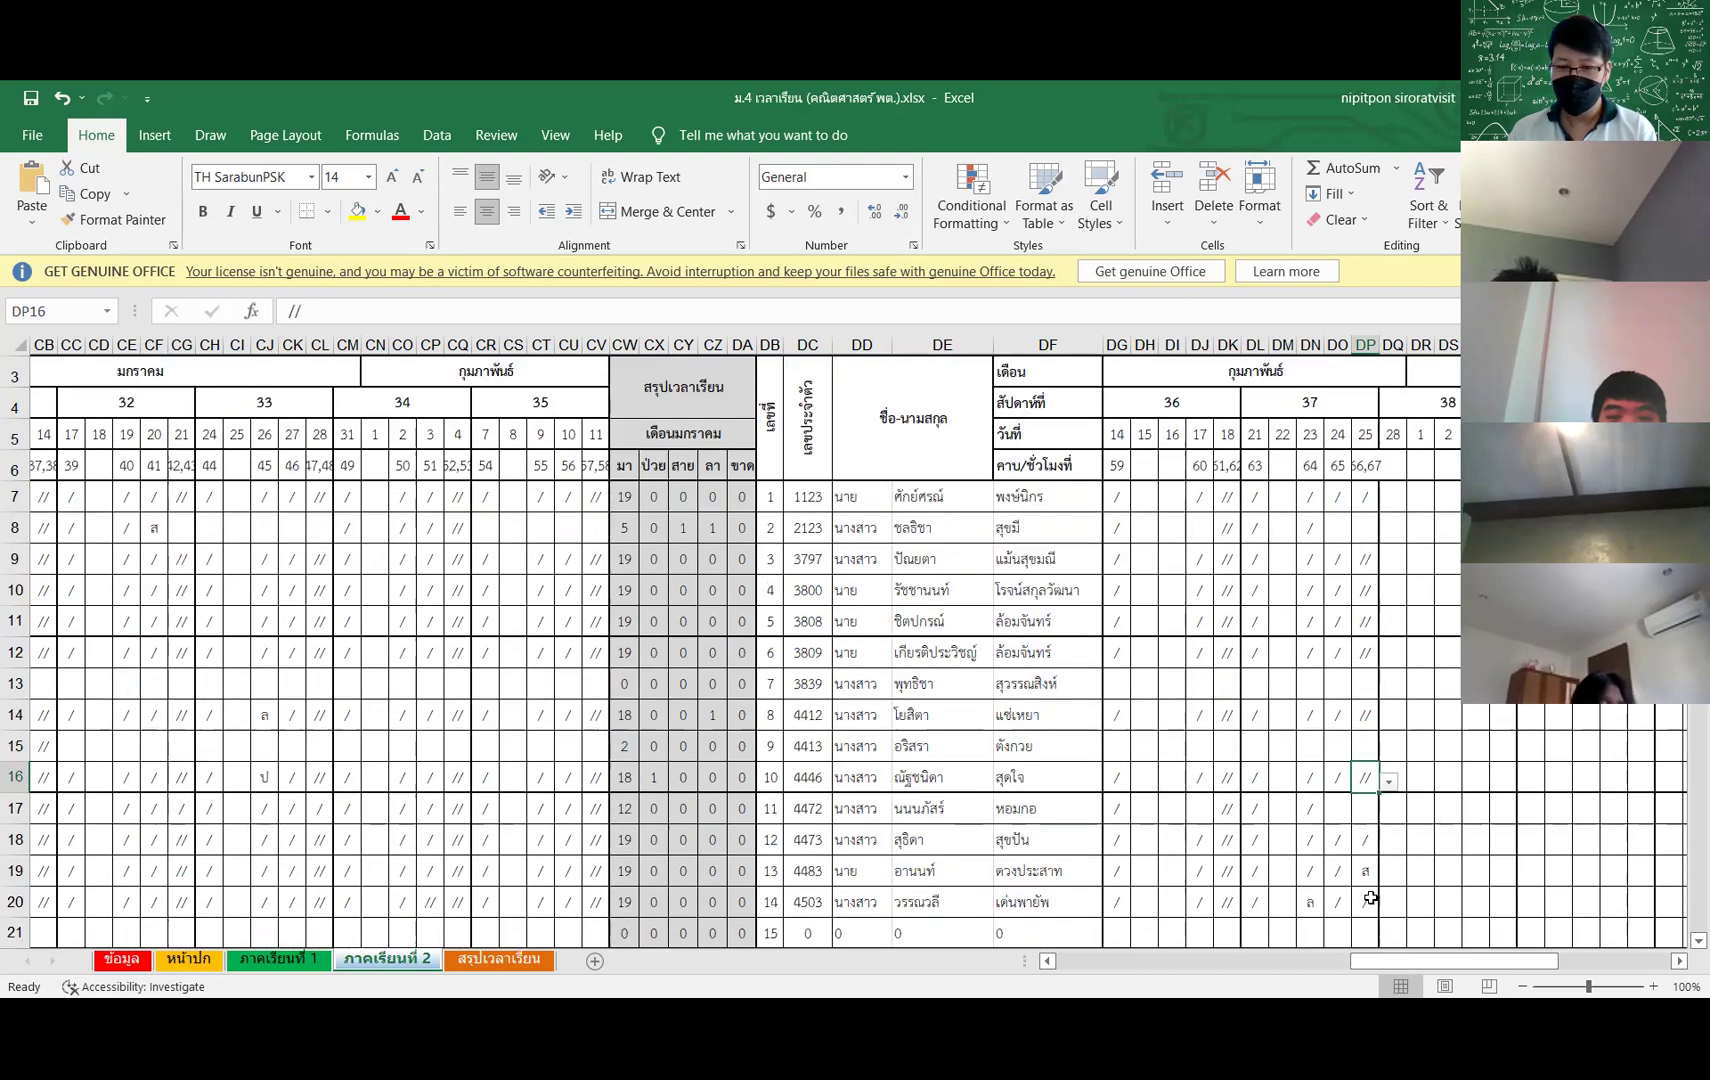
scroll(1370, 898, "down", 1)
left_click(1366, 806)
left_click(1387, 812)
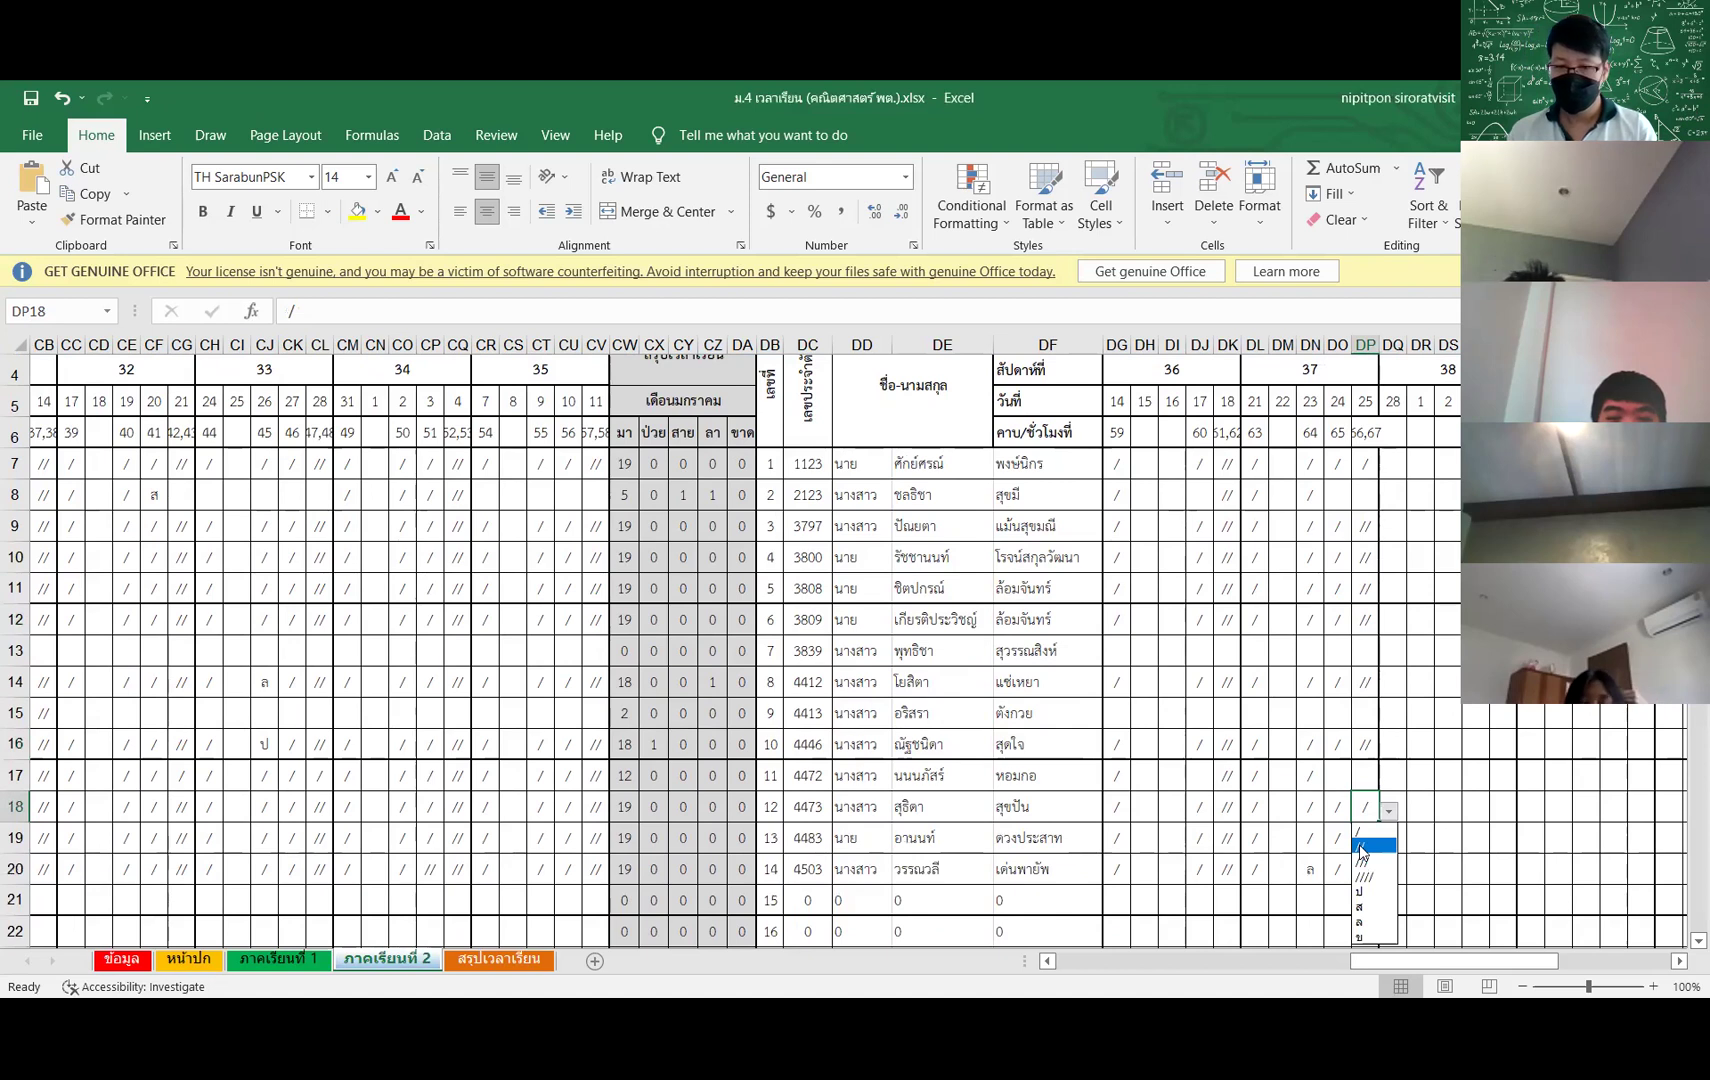
left_click(1361, 845)
Step: Set the 25 กุมภาพันธ์ attendance of students 13 and 14 in ม.4/1 (DP19 and DP20) to "//"
left_click(1366, 836)
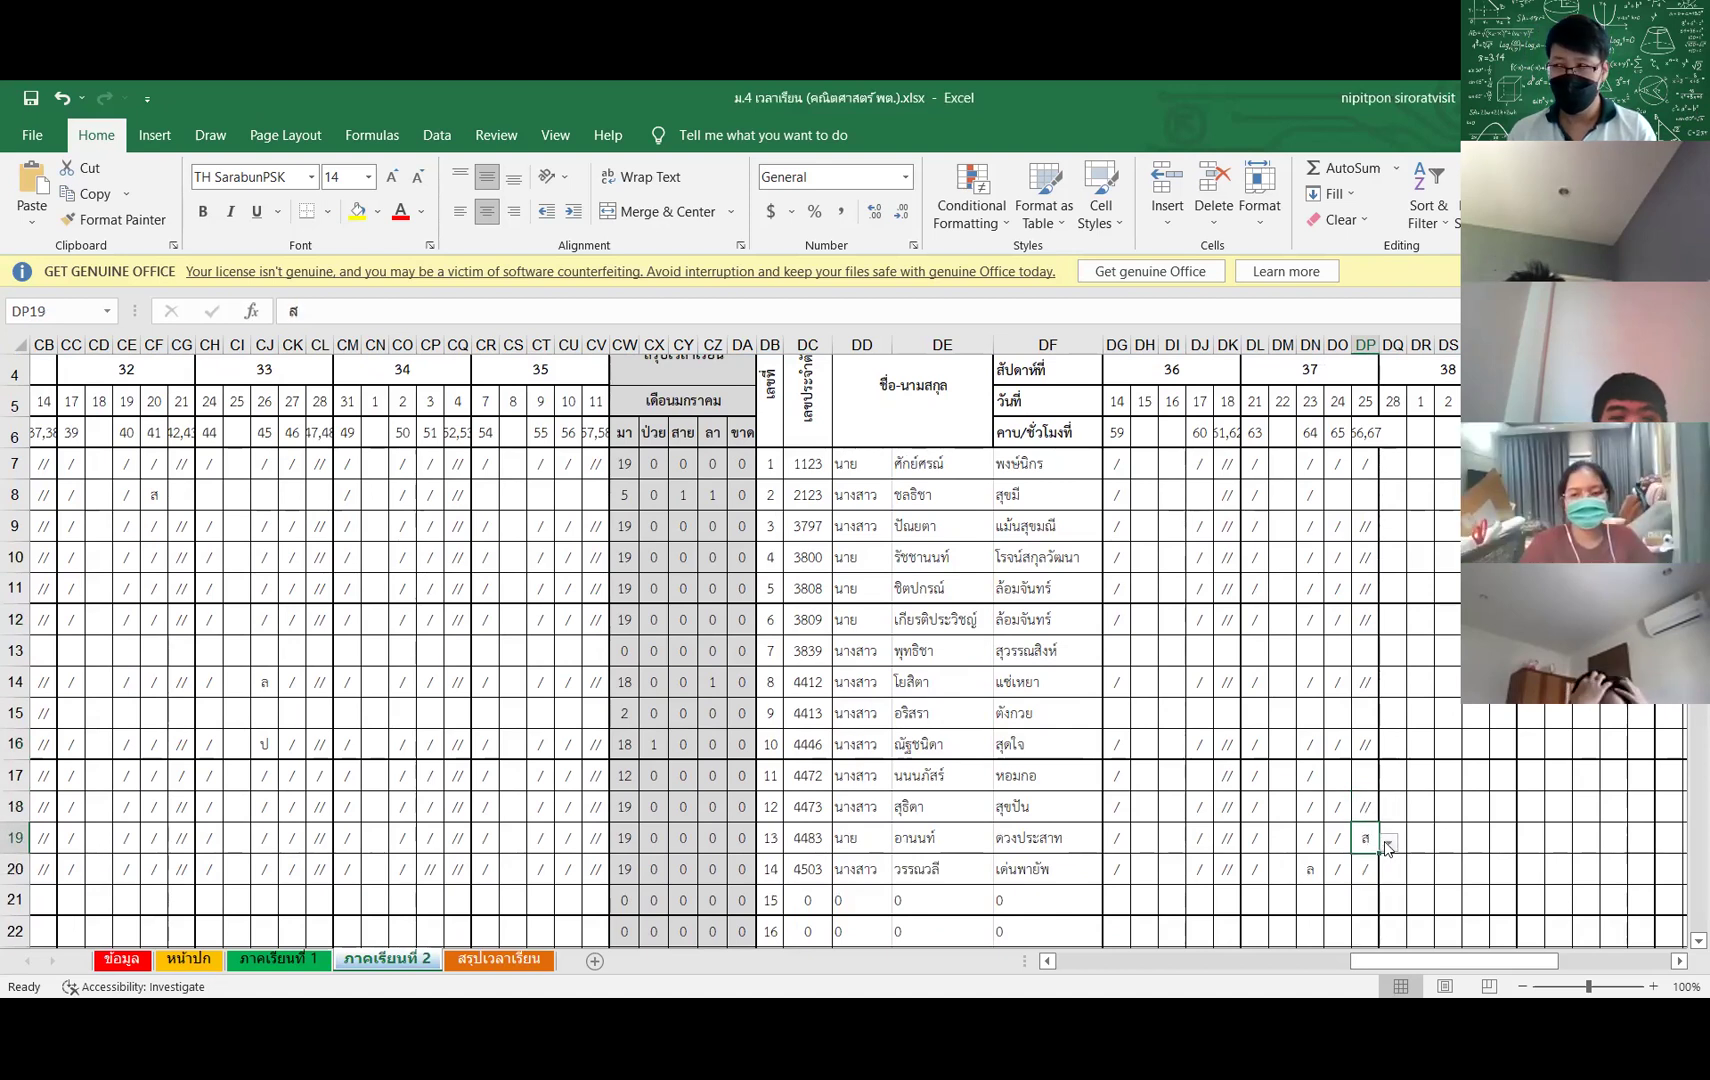
left_click(1388, 843)
left_click(1366, 880)
left_click(1368, 875)
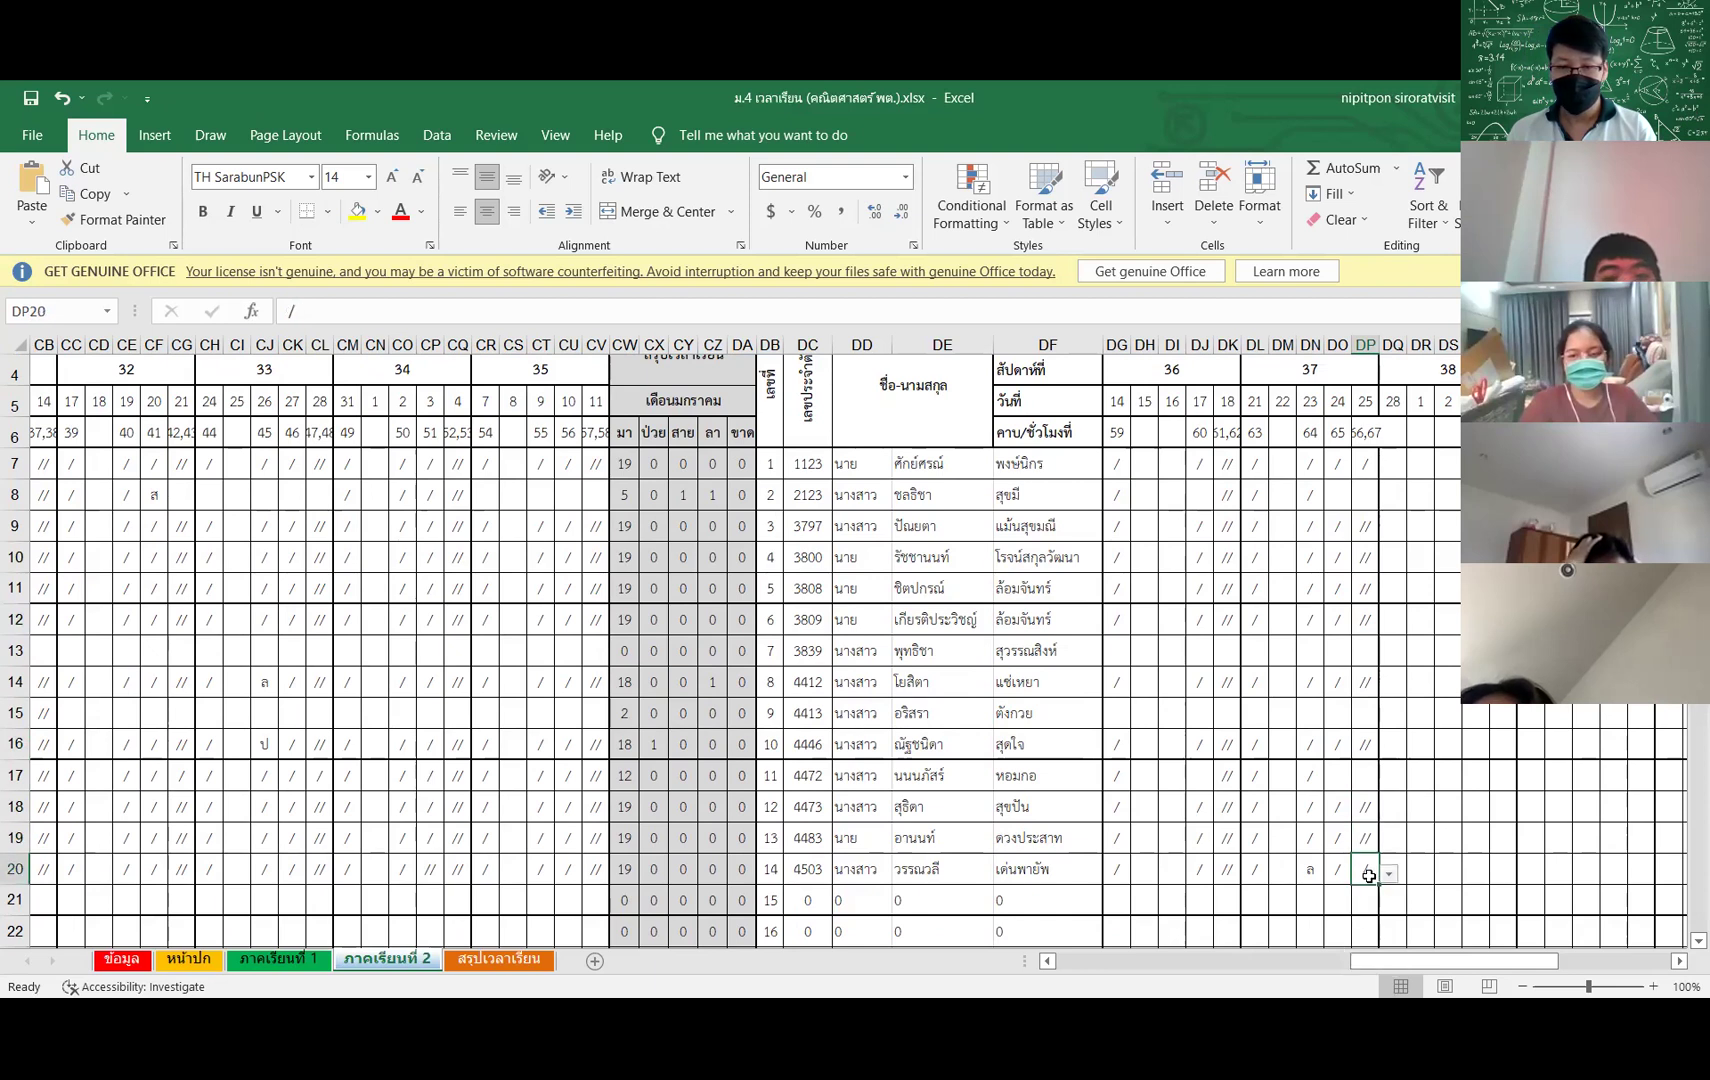
left_click(1388, 873)
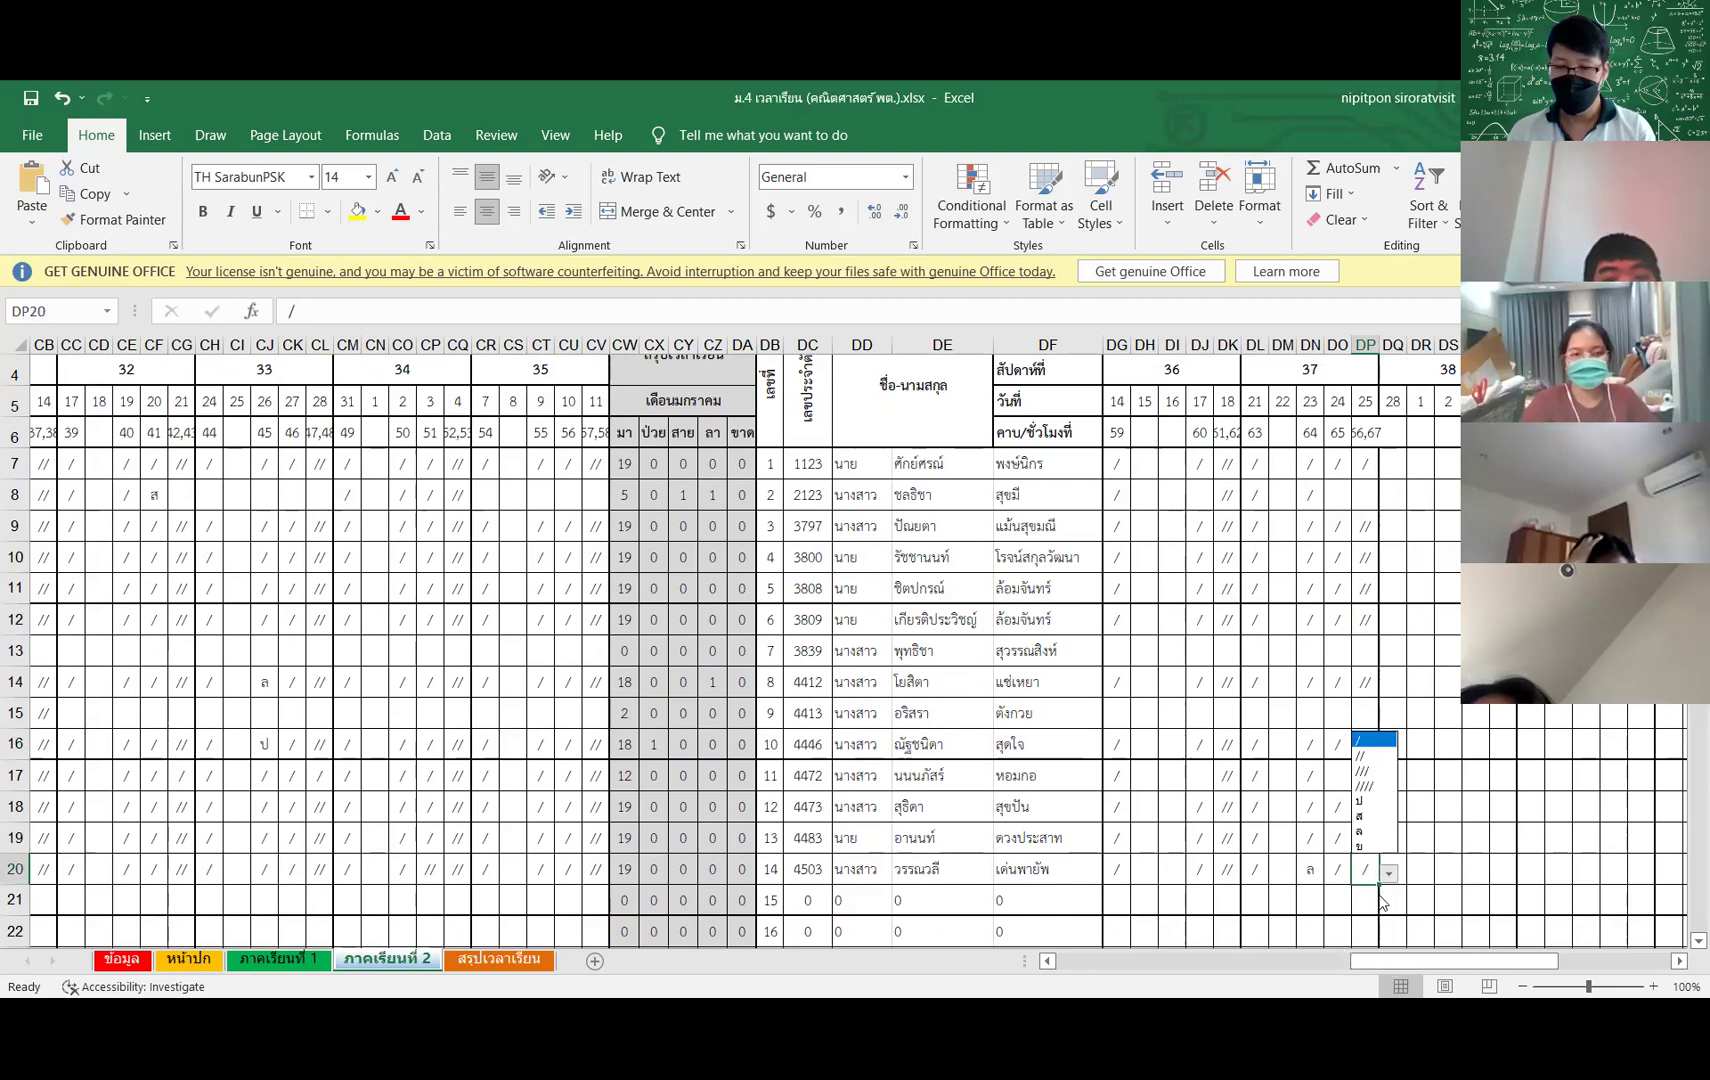
left_click(1361, 757)
Step: Check the first ม.4/3 student's full name in the attendance table and in the ข้อมูล sheet, and return to the ภาคเรียนที่ 2 sheet
scroll(1196, 837, "down", 4)
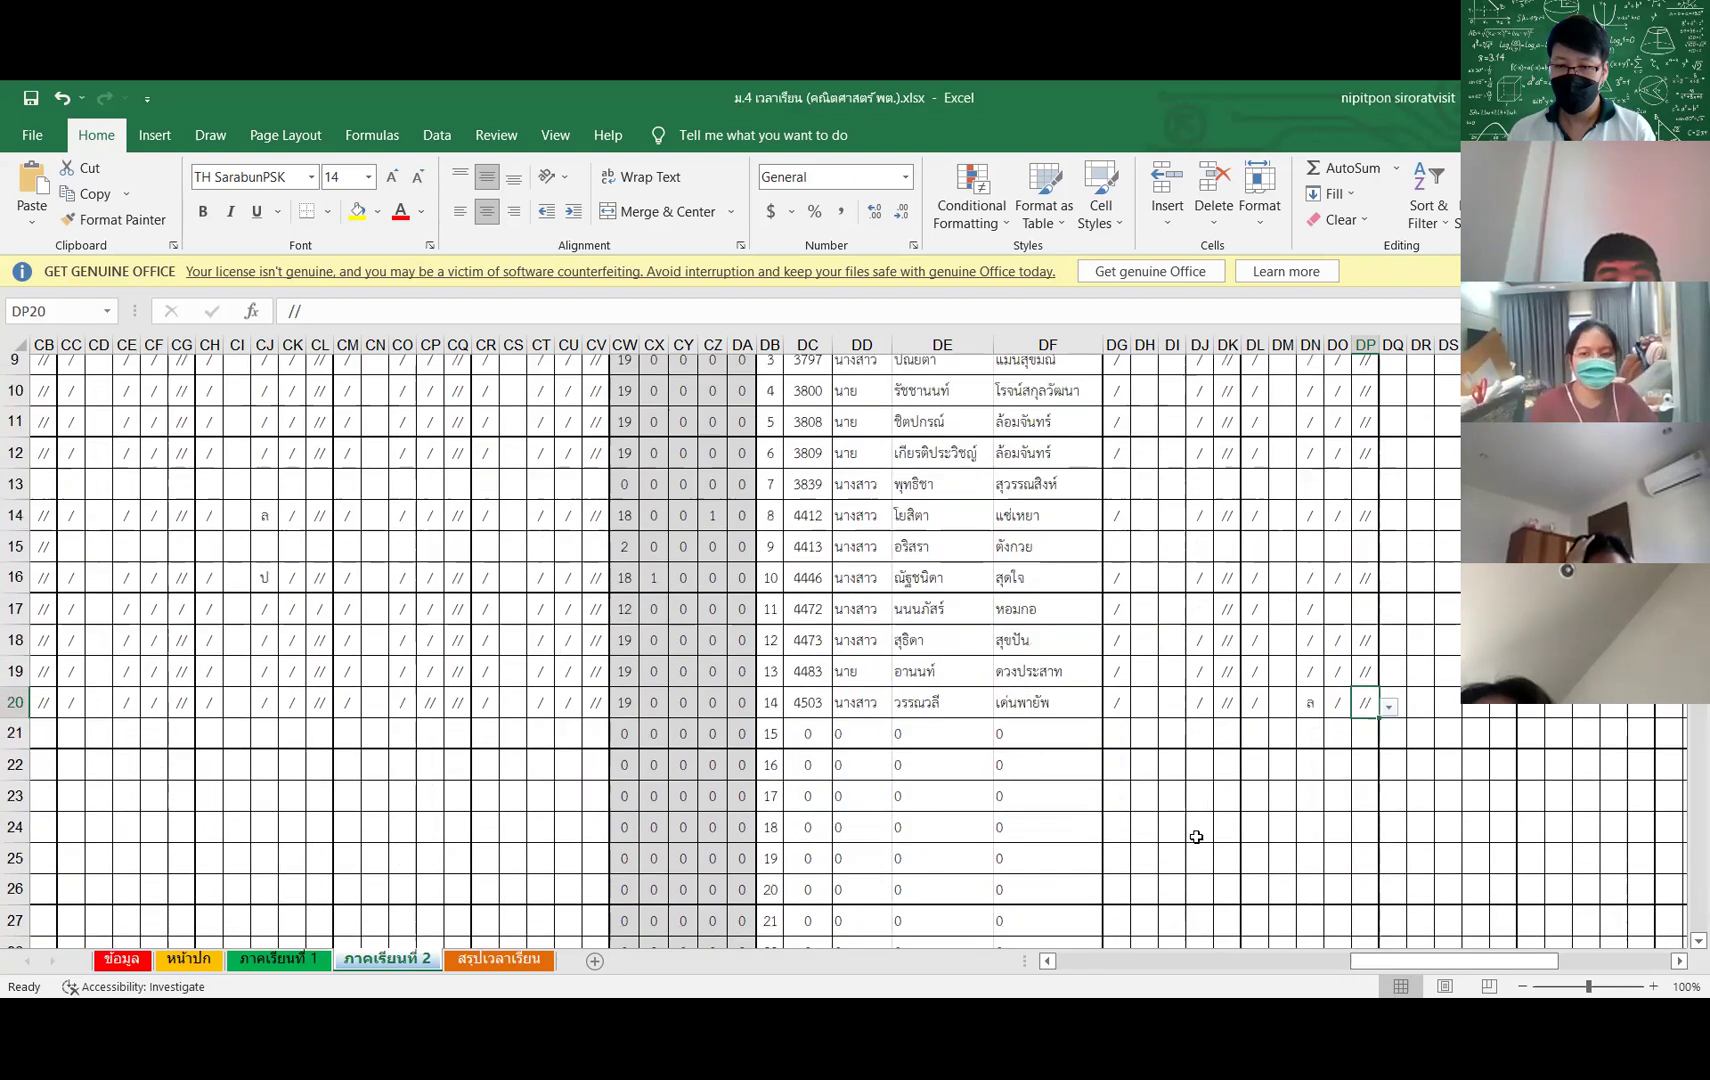
scroll(1196, 837, "down", 10)
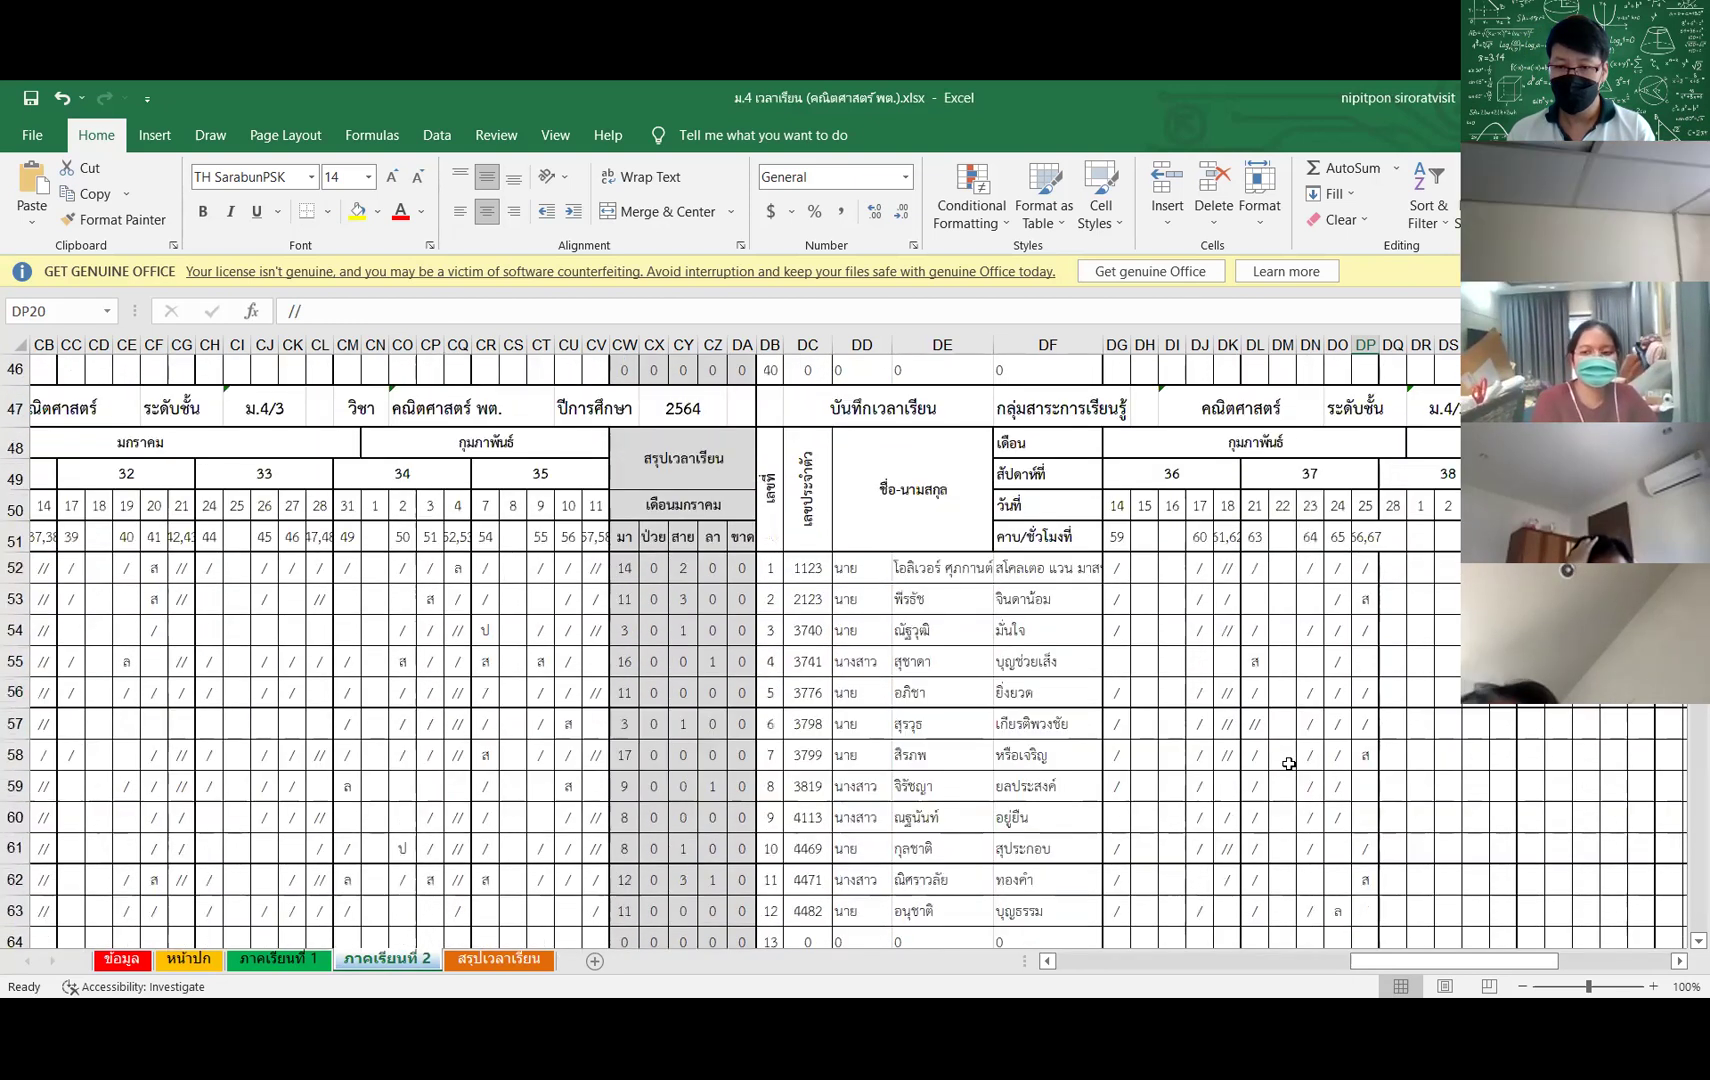
left_click(1374, 574)
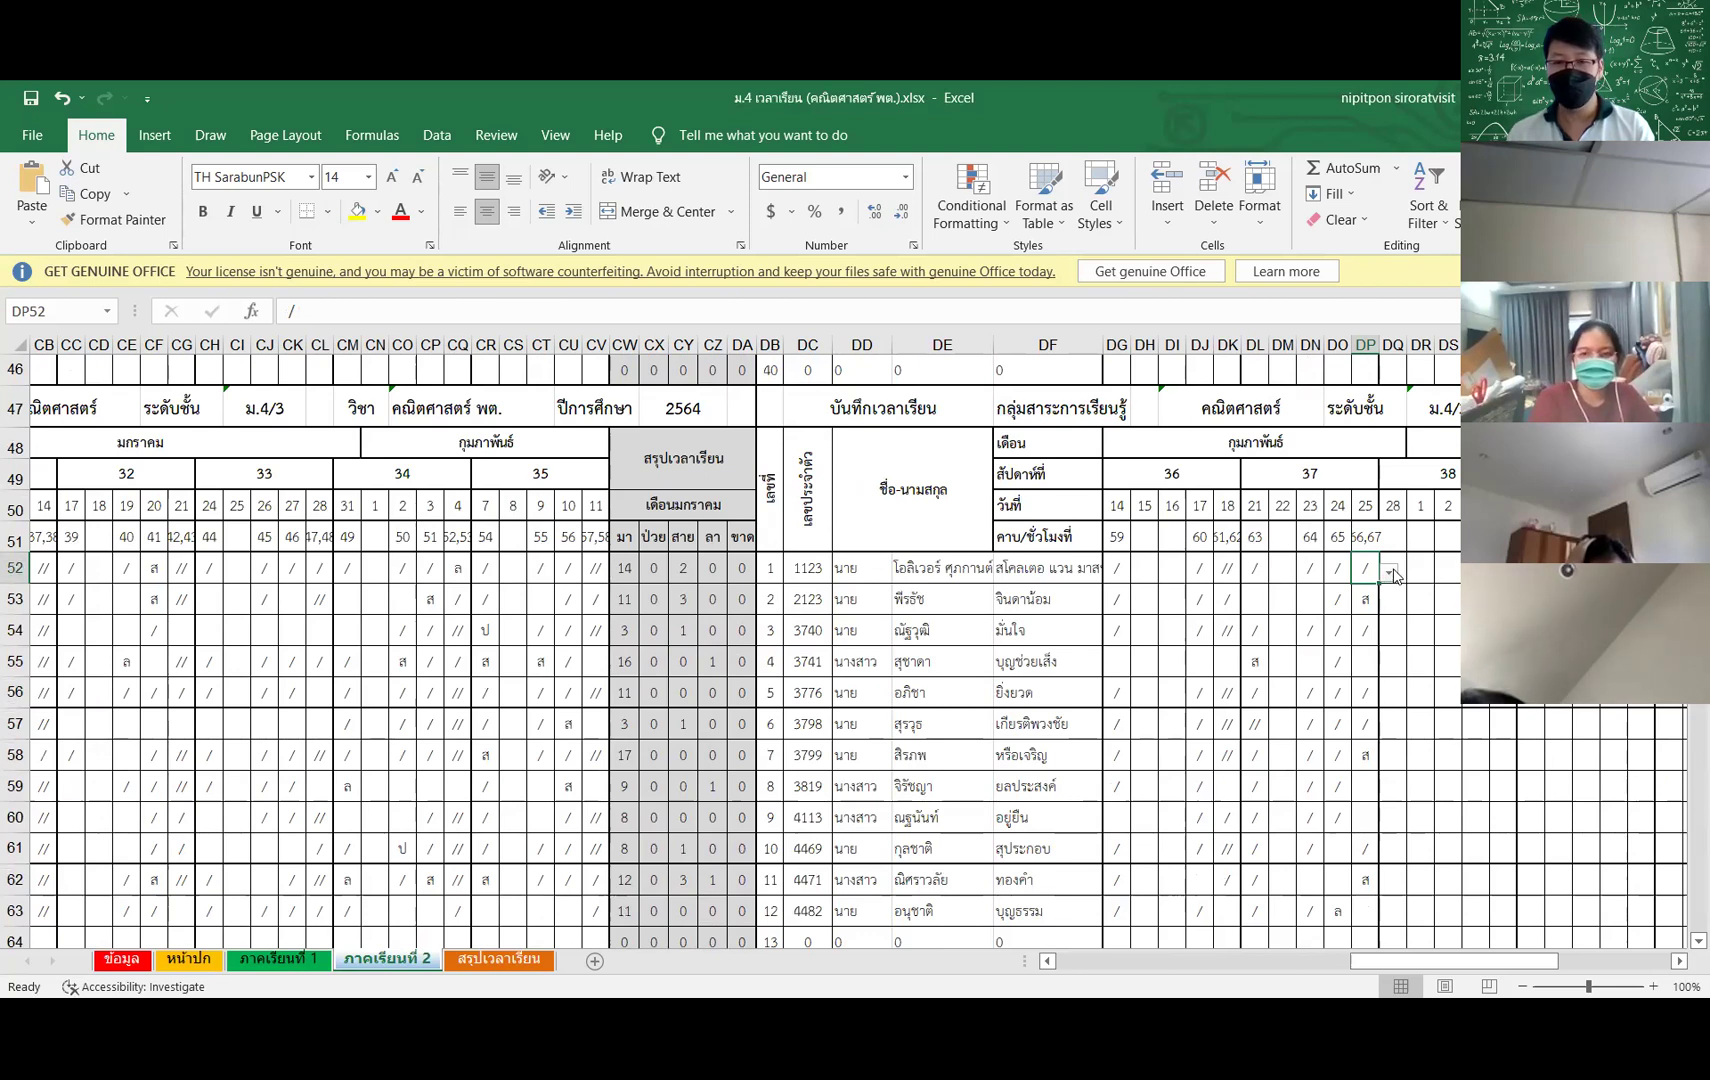
left_click(1060, 571)
left_click(898, 575)
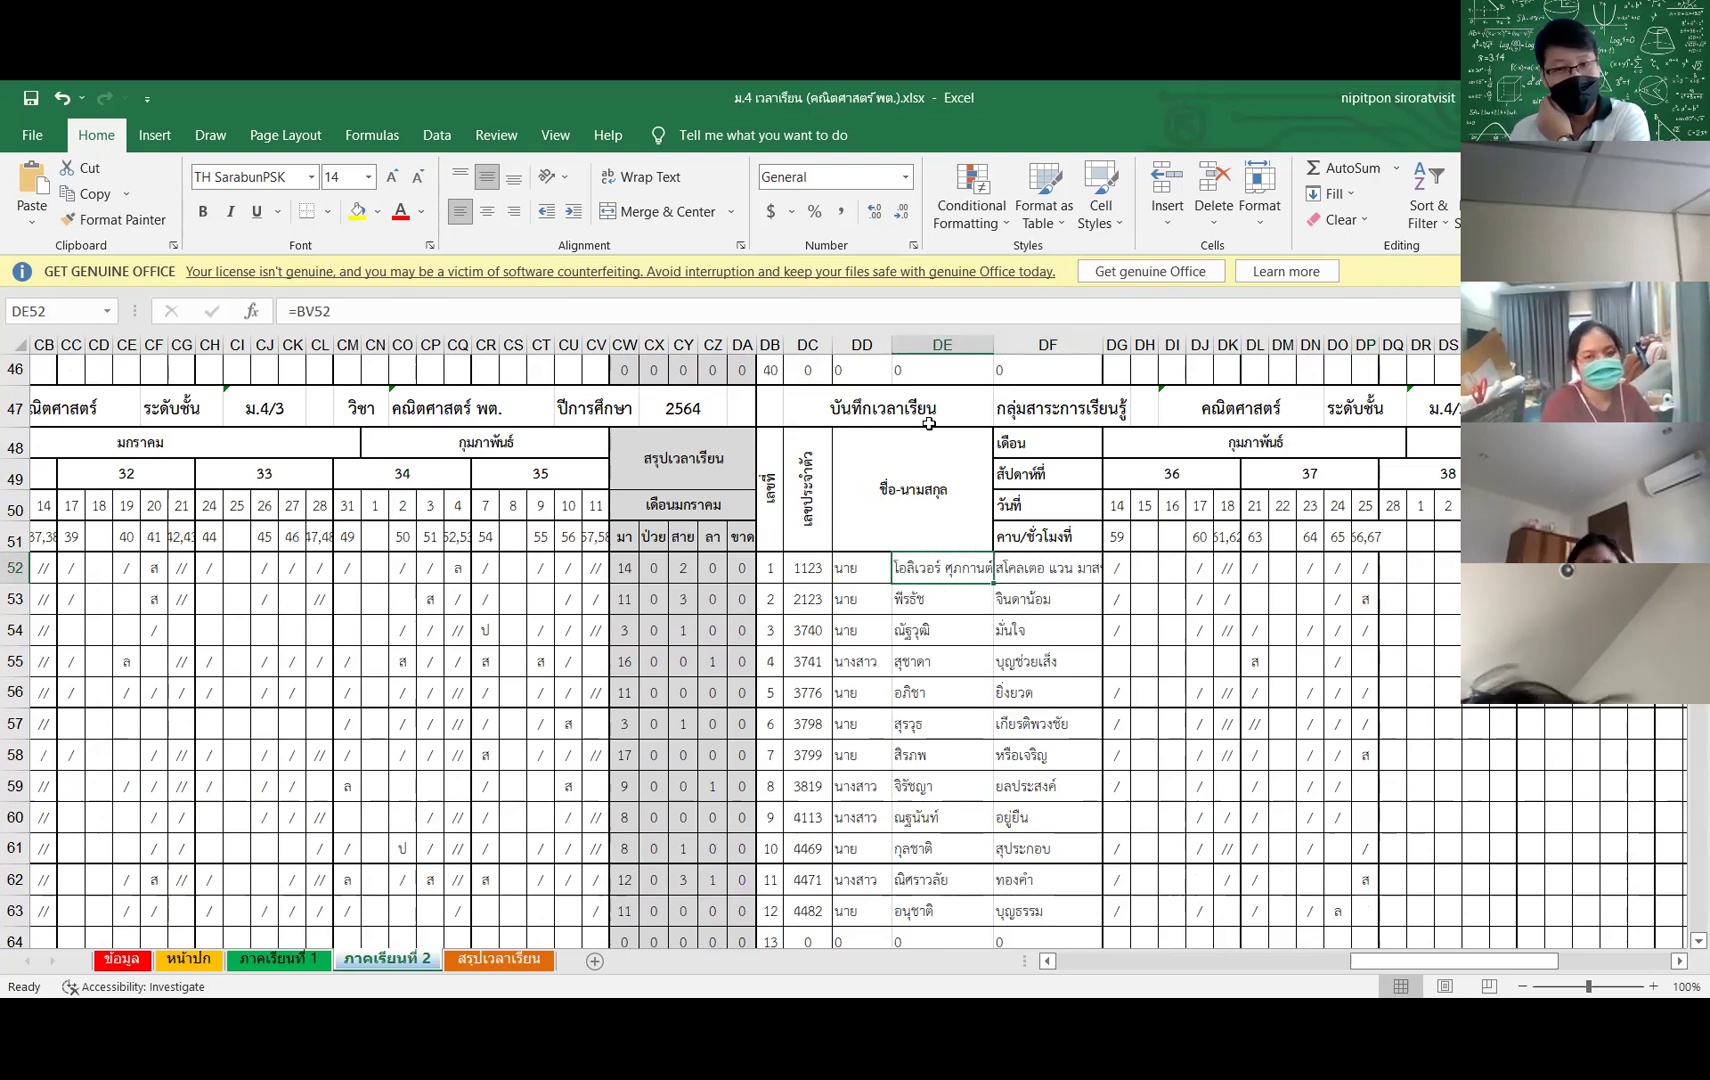
left_click(1054, 575)
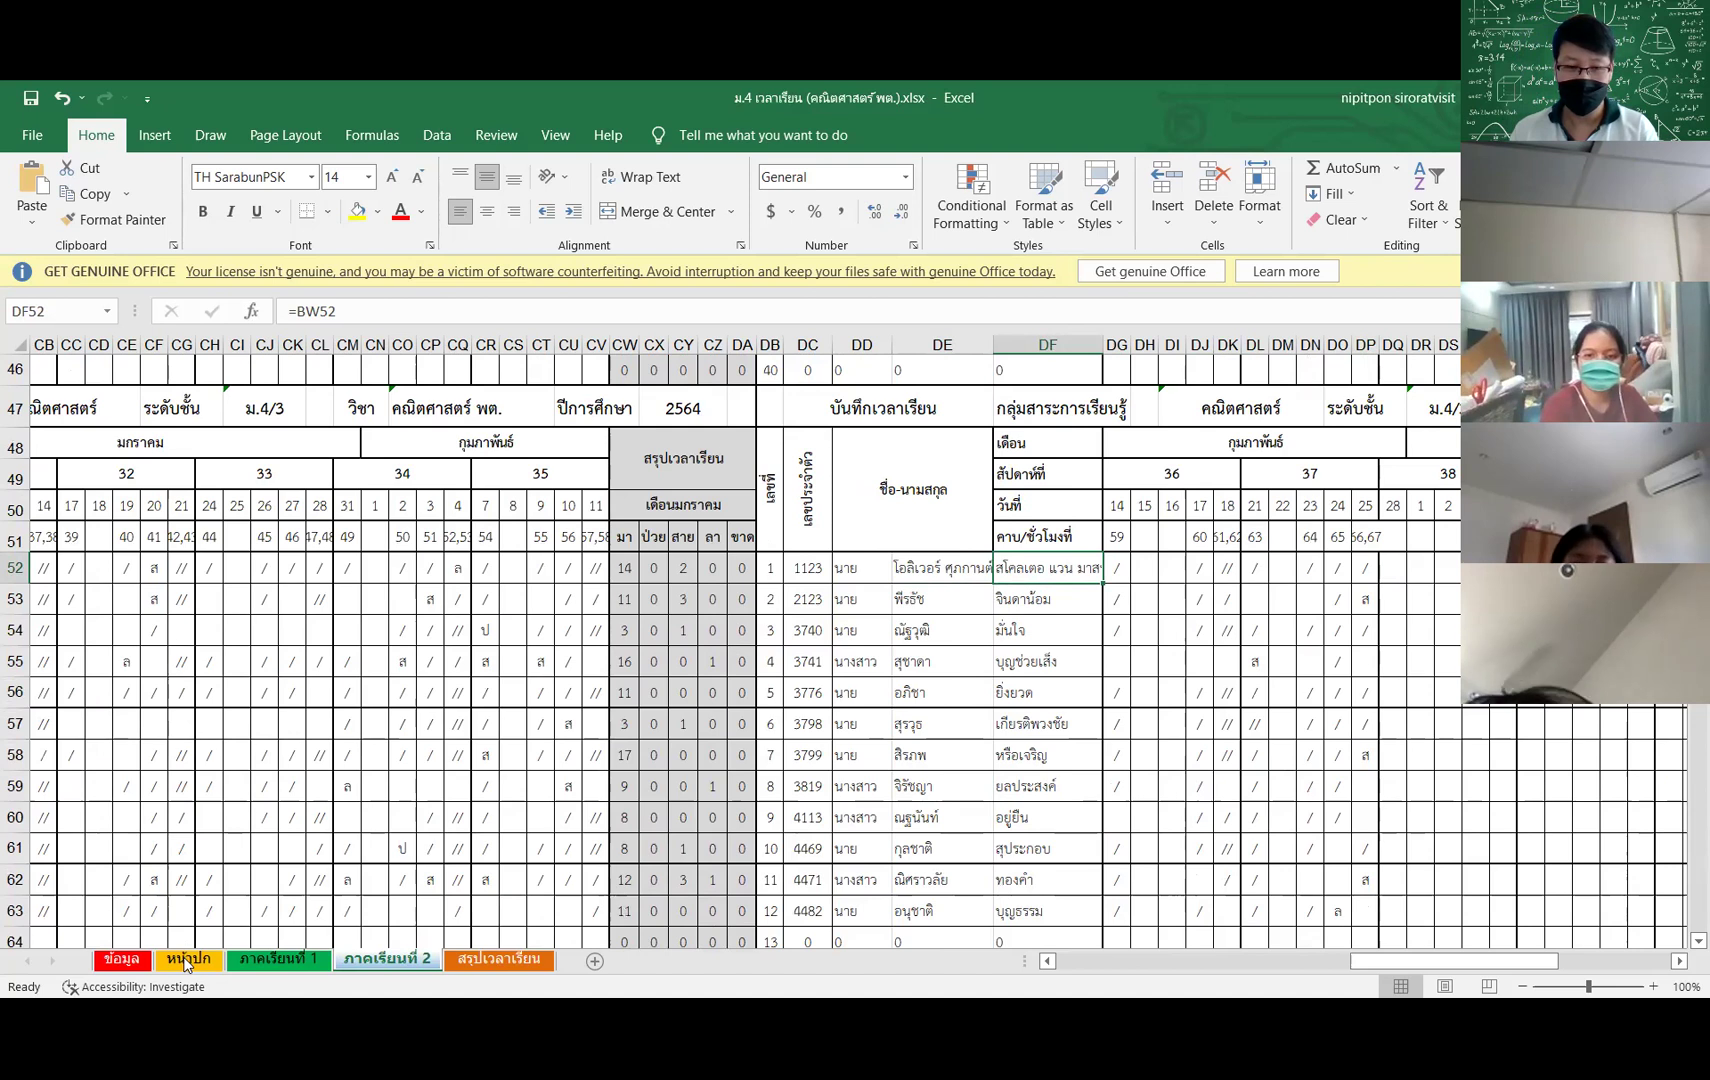
left_click(121, 961)
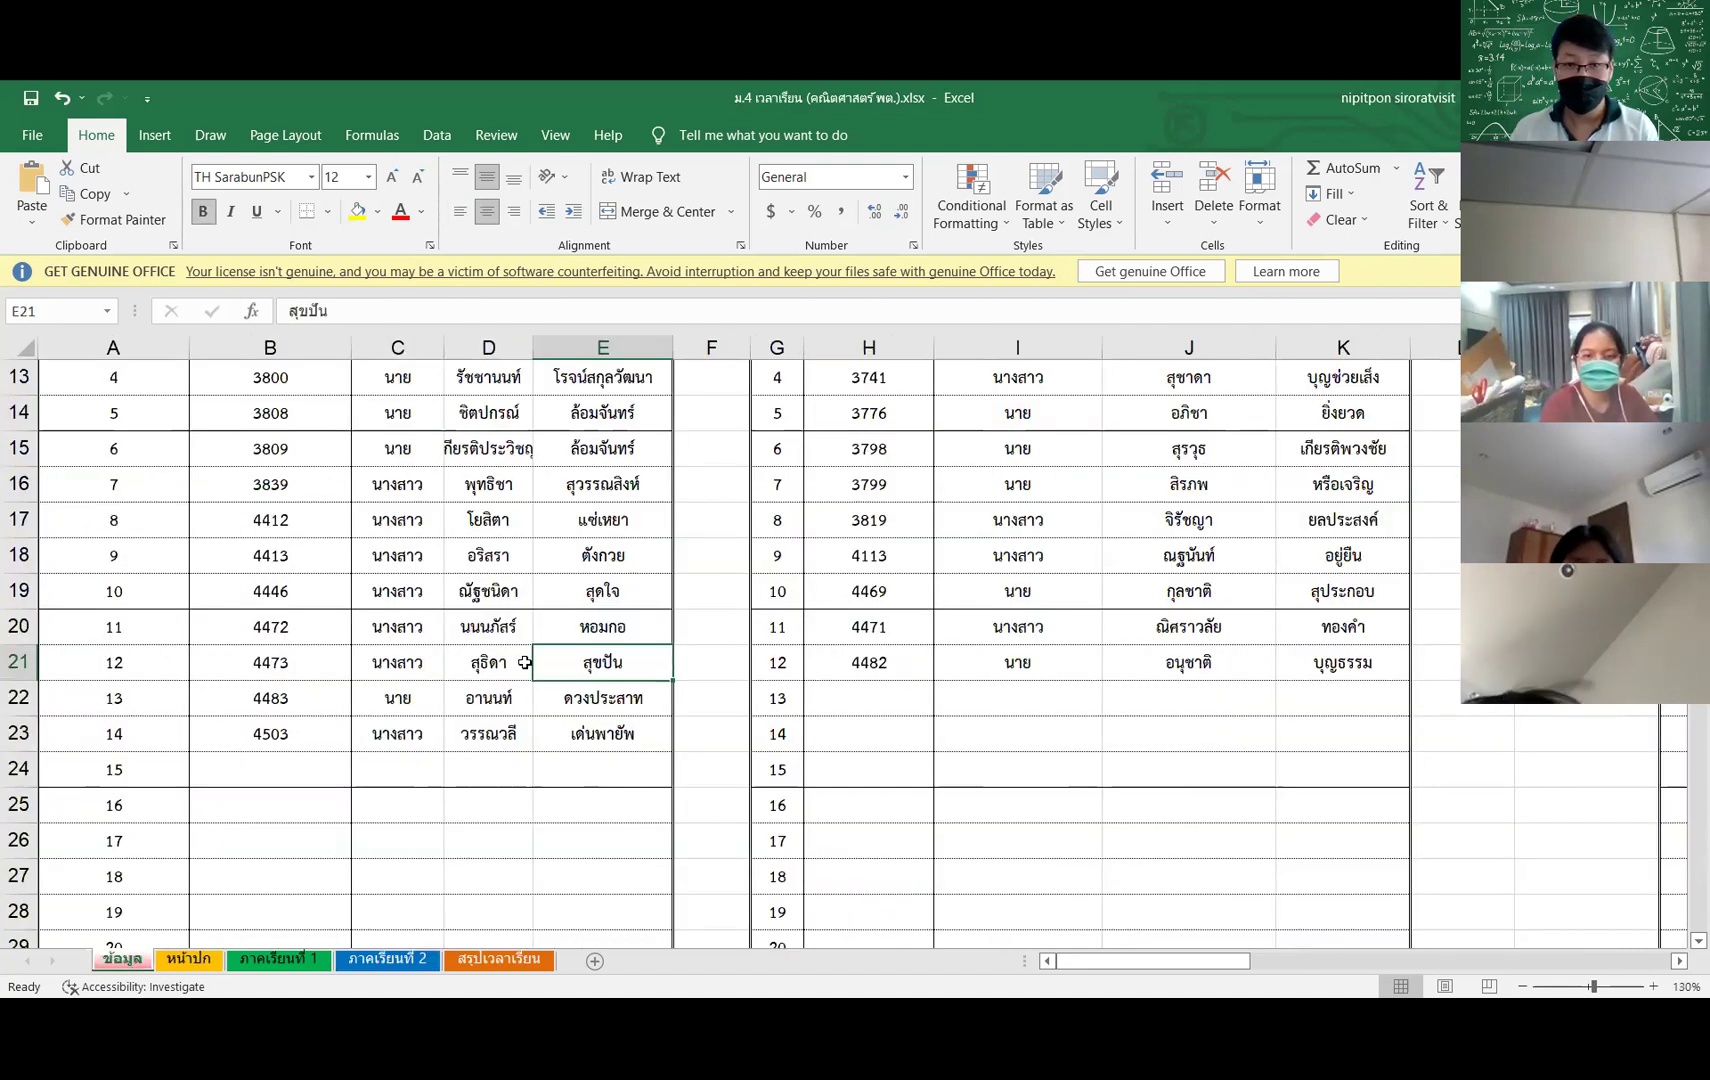
scroll(1300, 765, "up", 4)
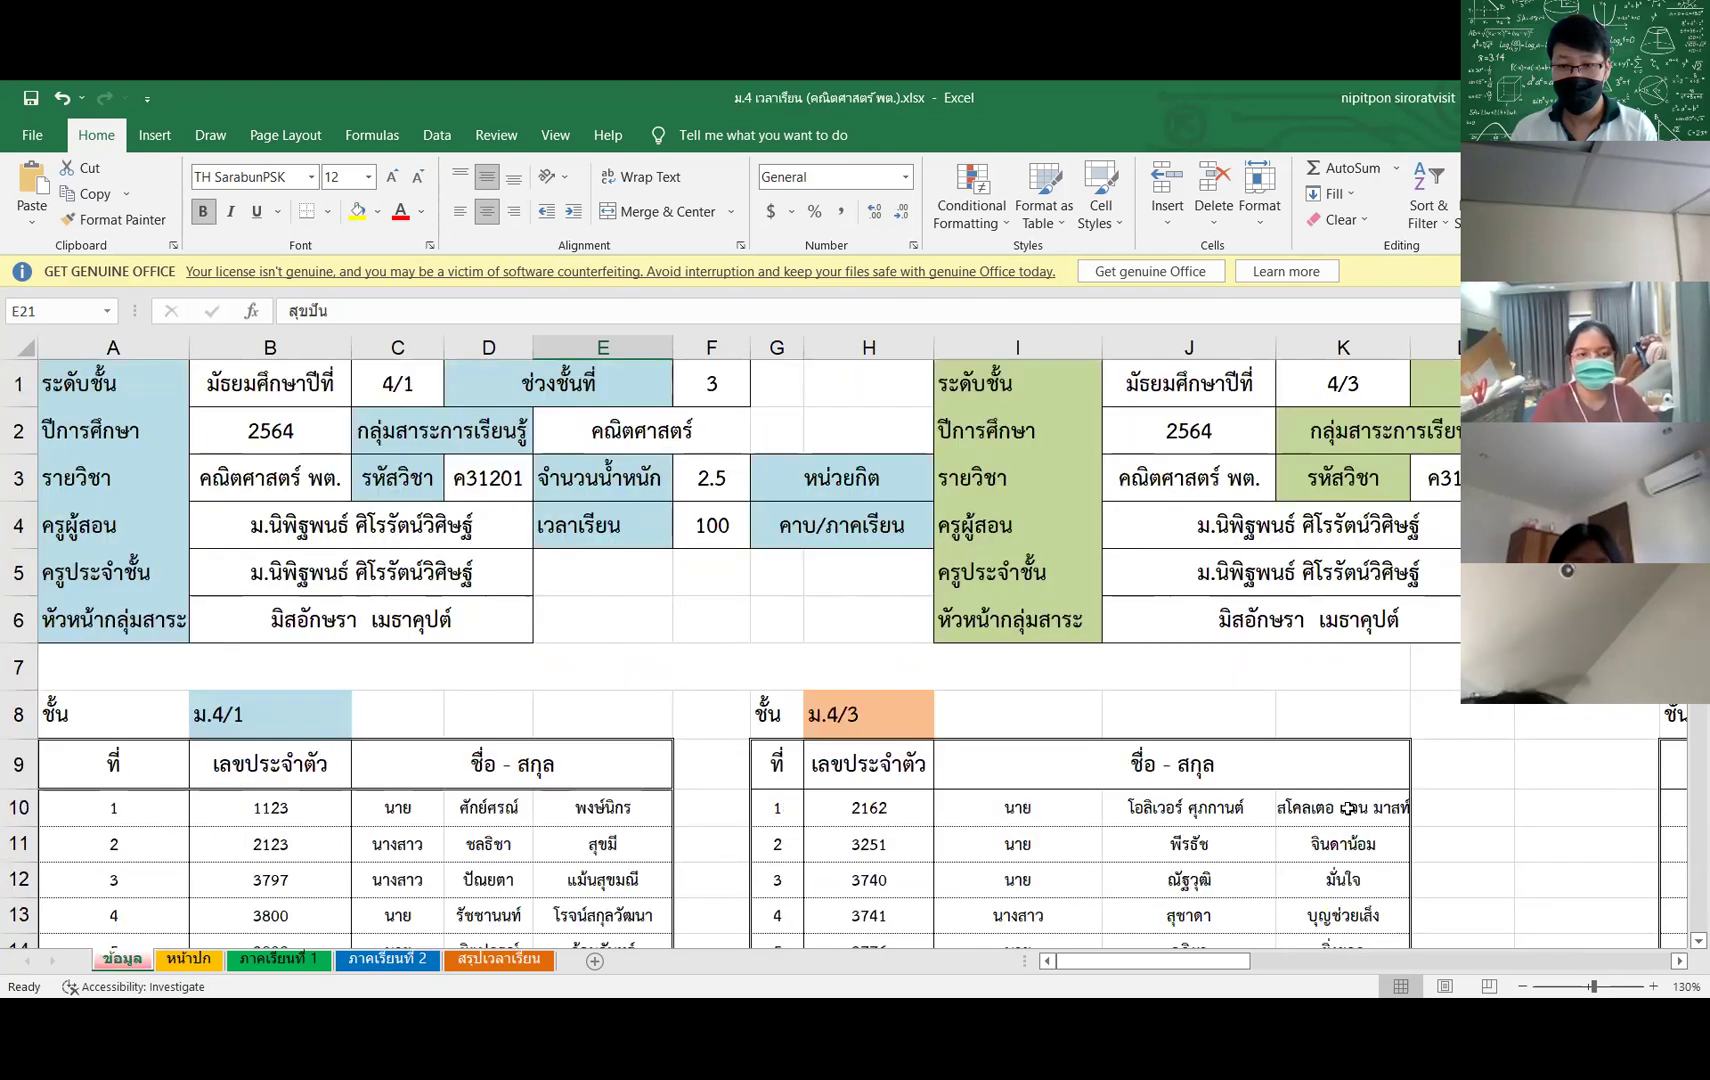
left_click(1340, 808)
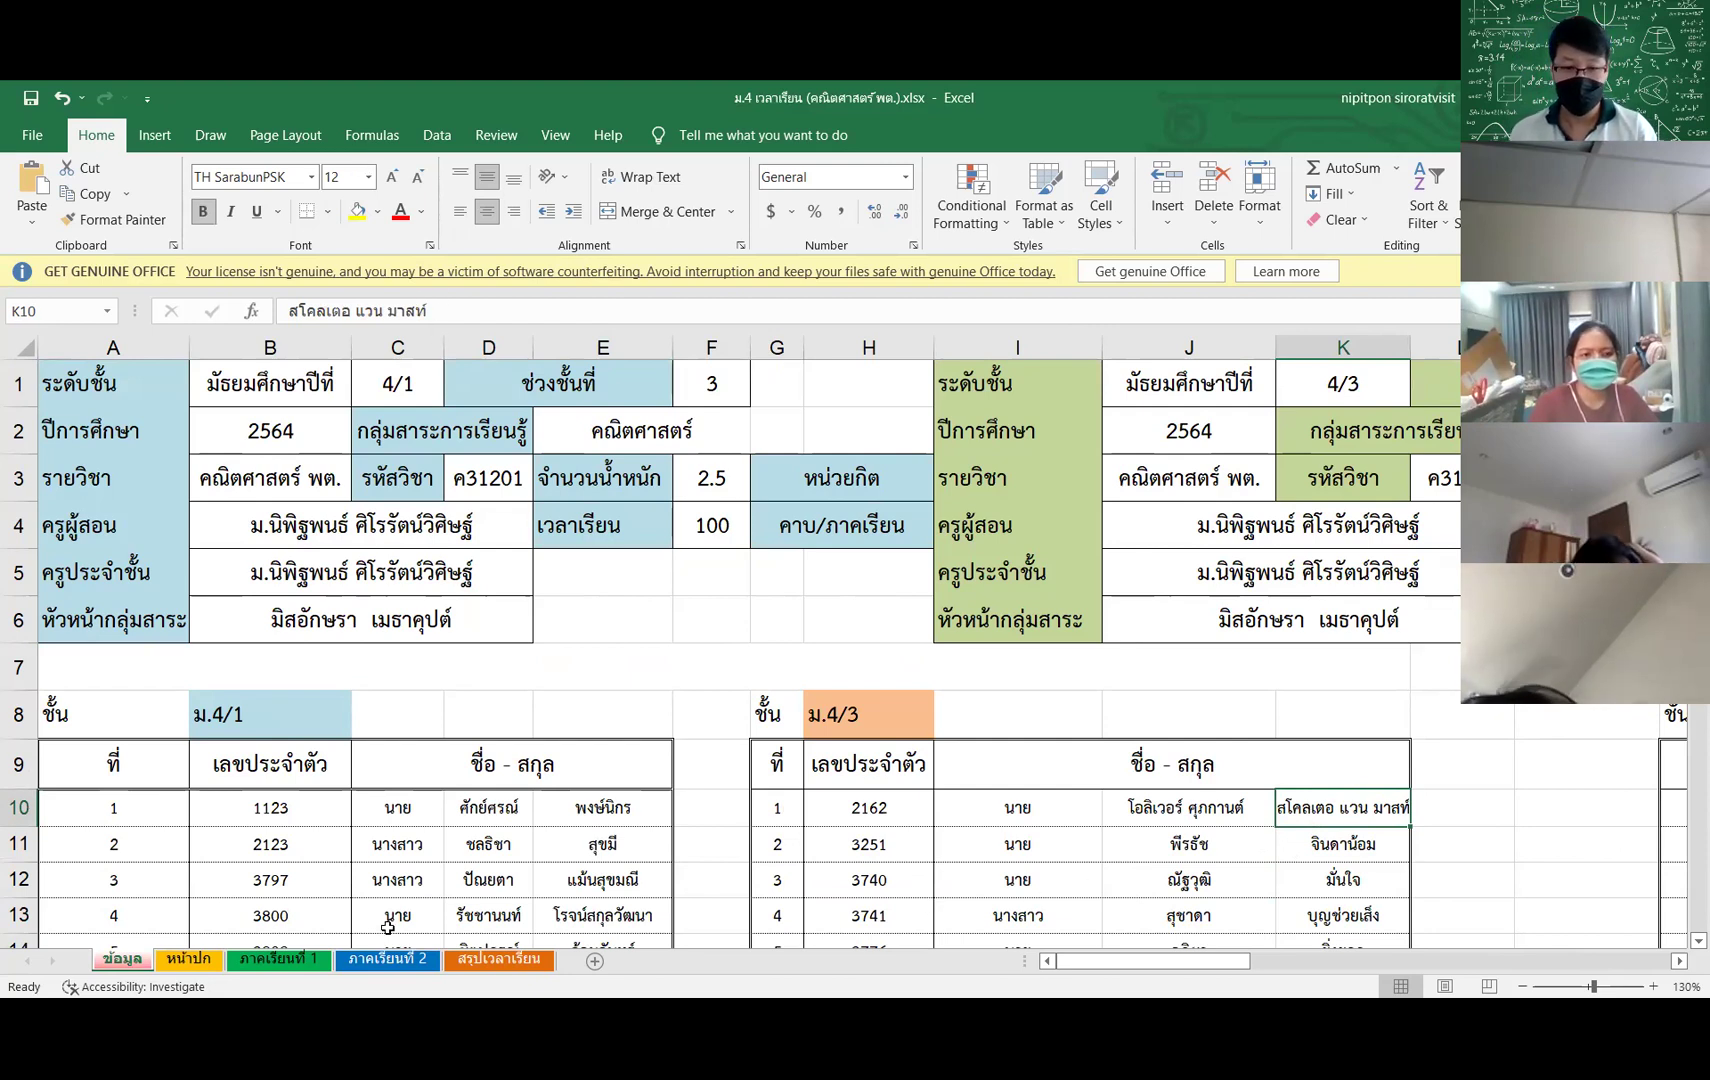
left_click(389, 959)
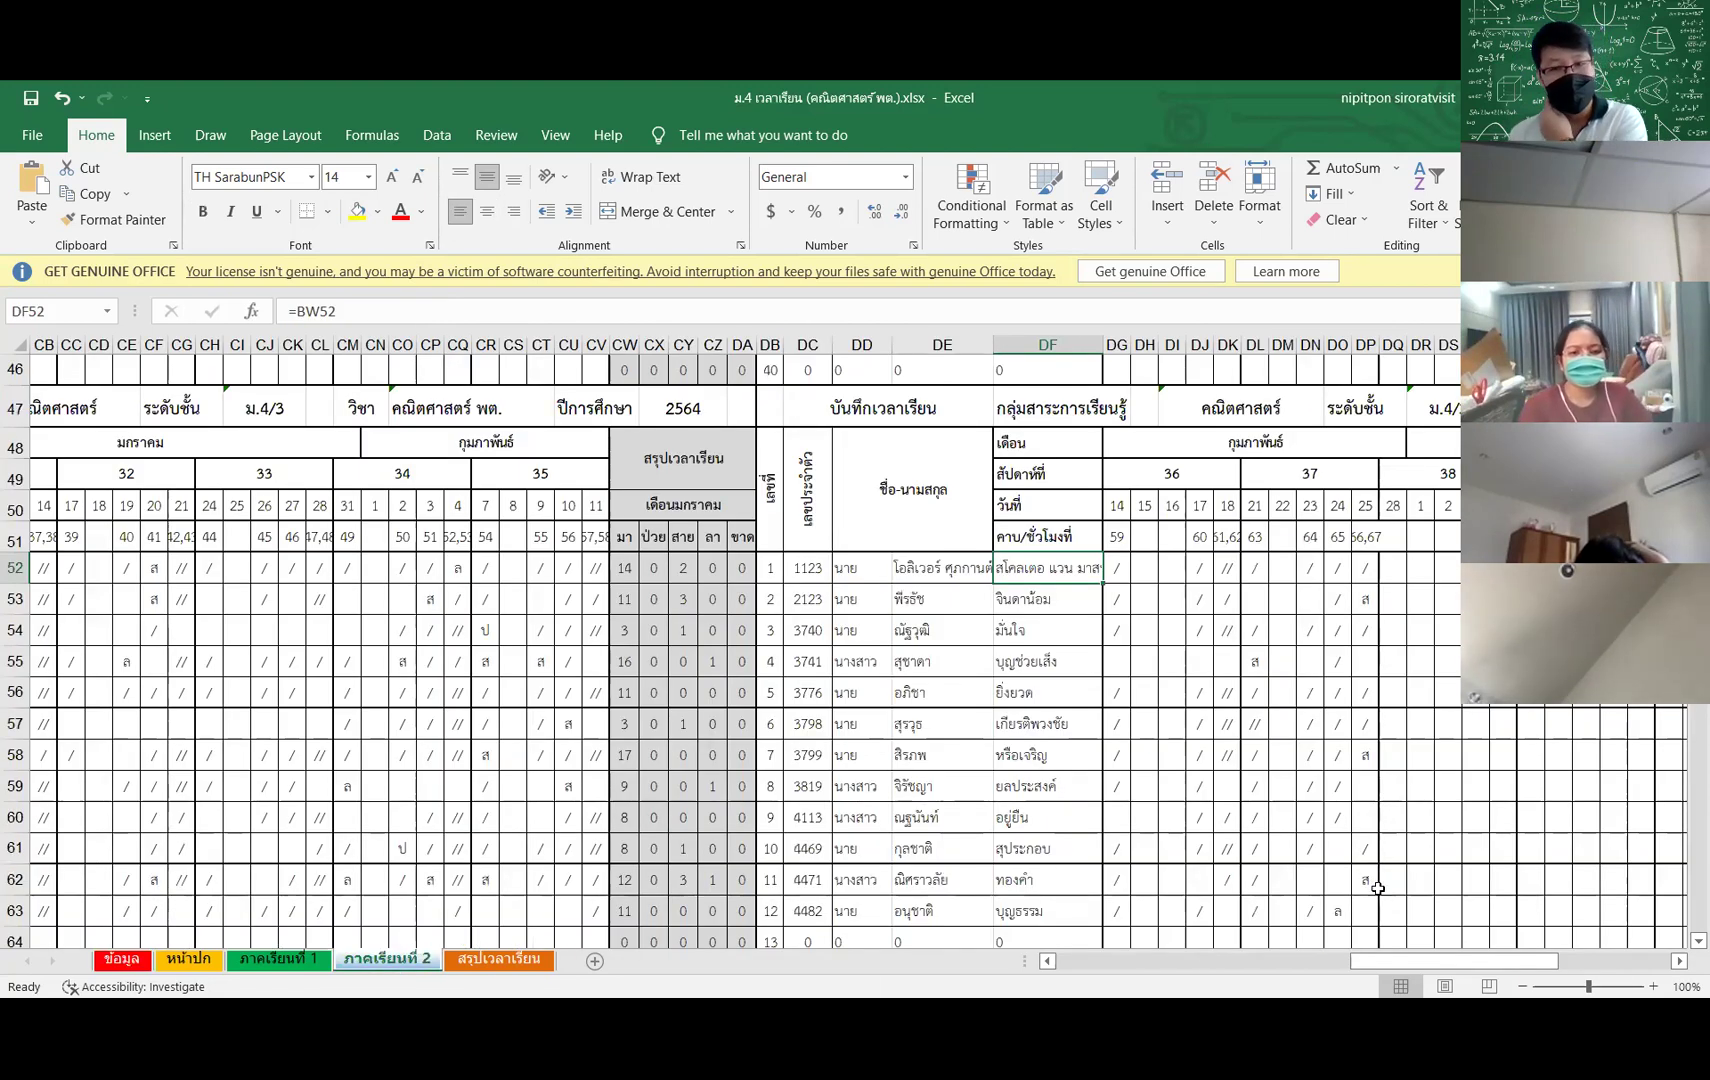
Step: Set the 25 กุมภาพันธ์ attendance of students 1 and 2 in ม.4/3 (DP52 and DP53) to "//"
left_click(1375, 575)
left_click(1388, 572)
left_click(1374, 612)
type("//")
key("Return")
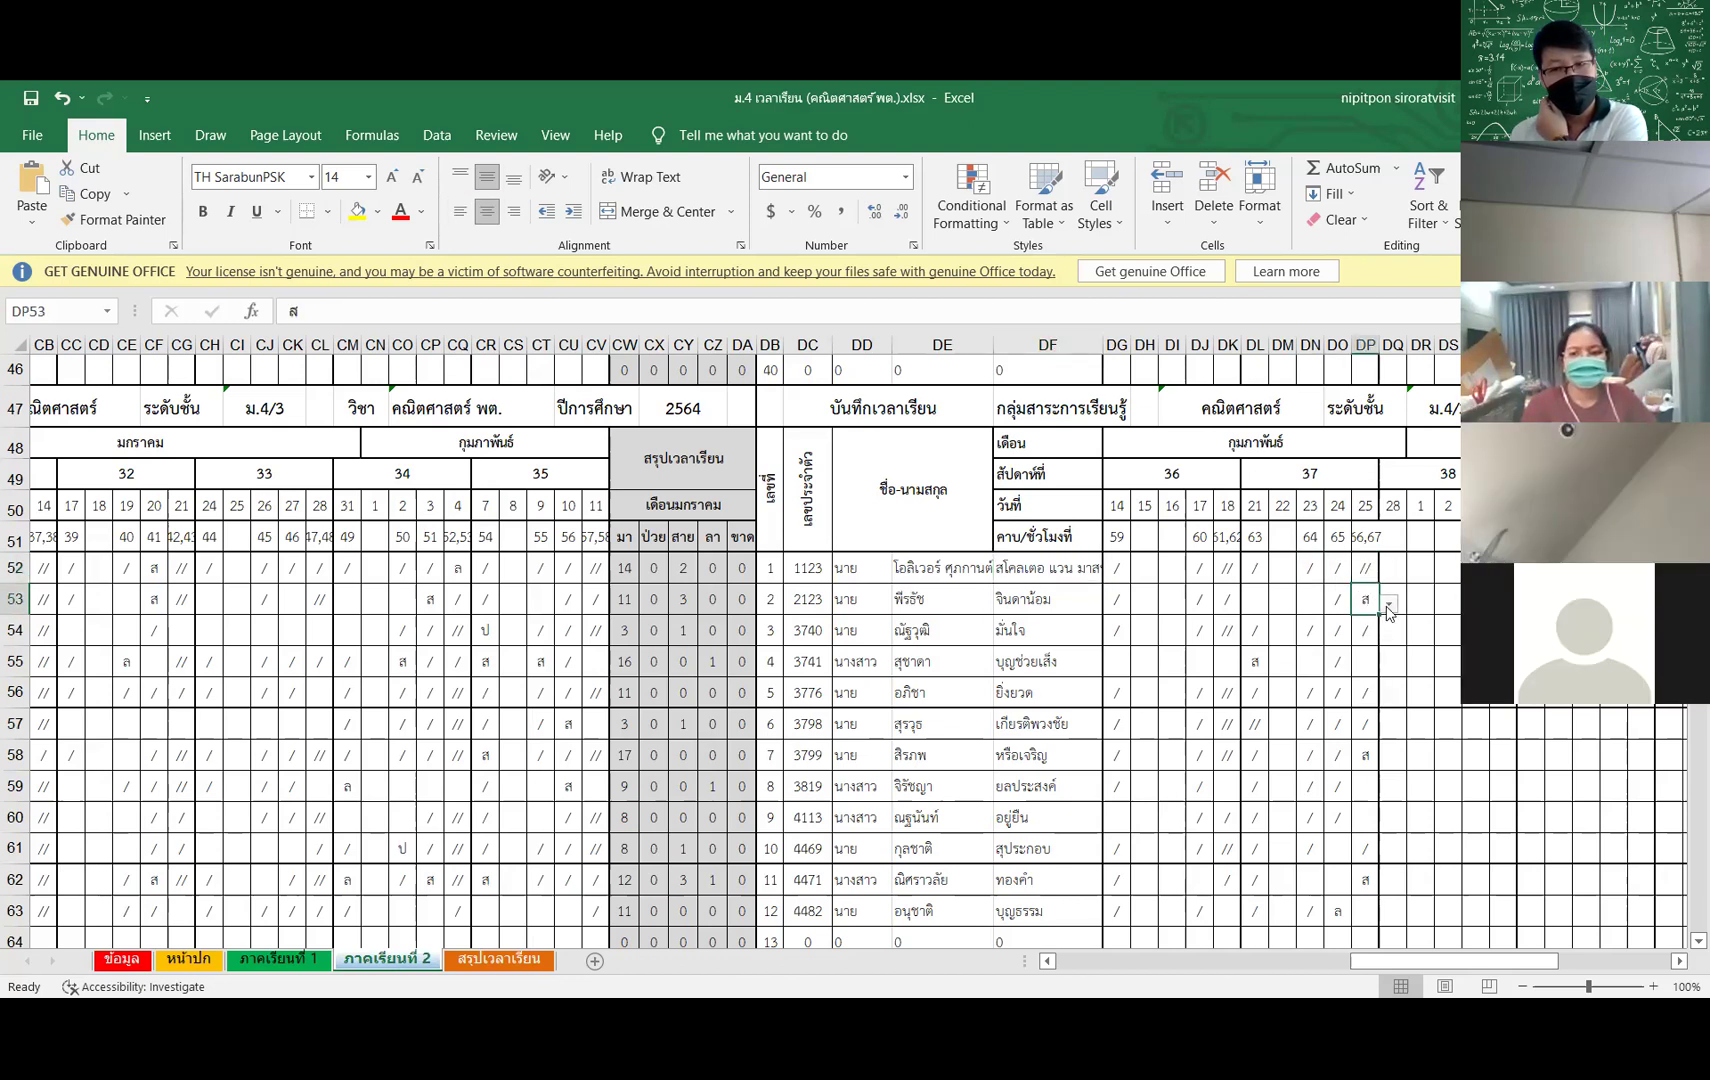
left_click(1388, 603)
left_click(1372, 638)
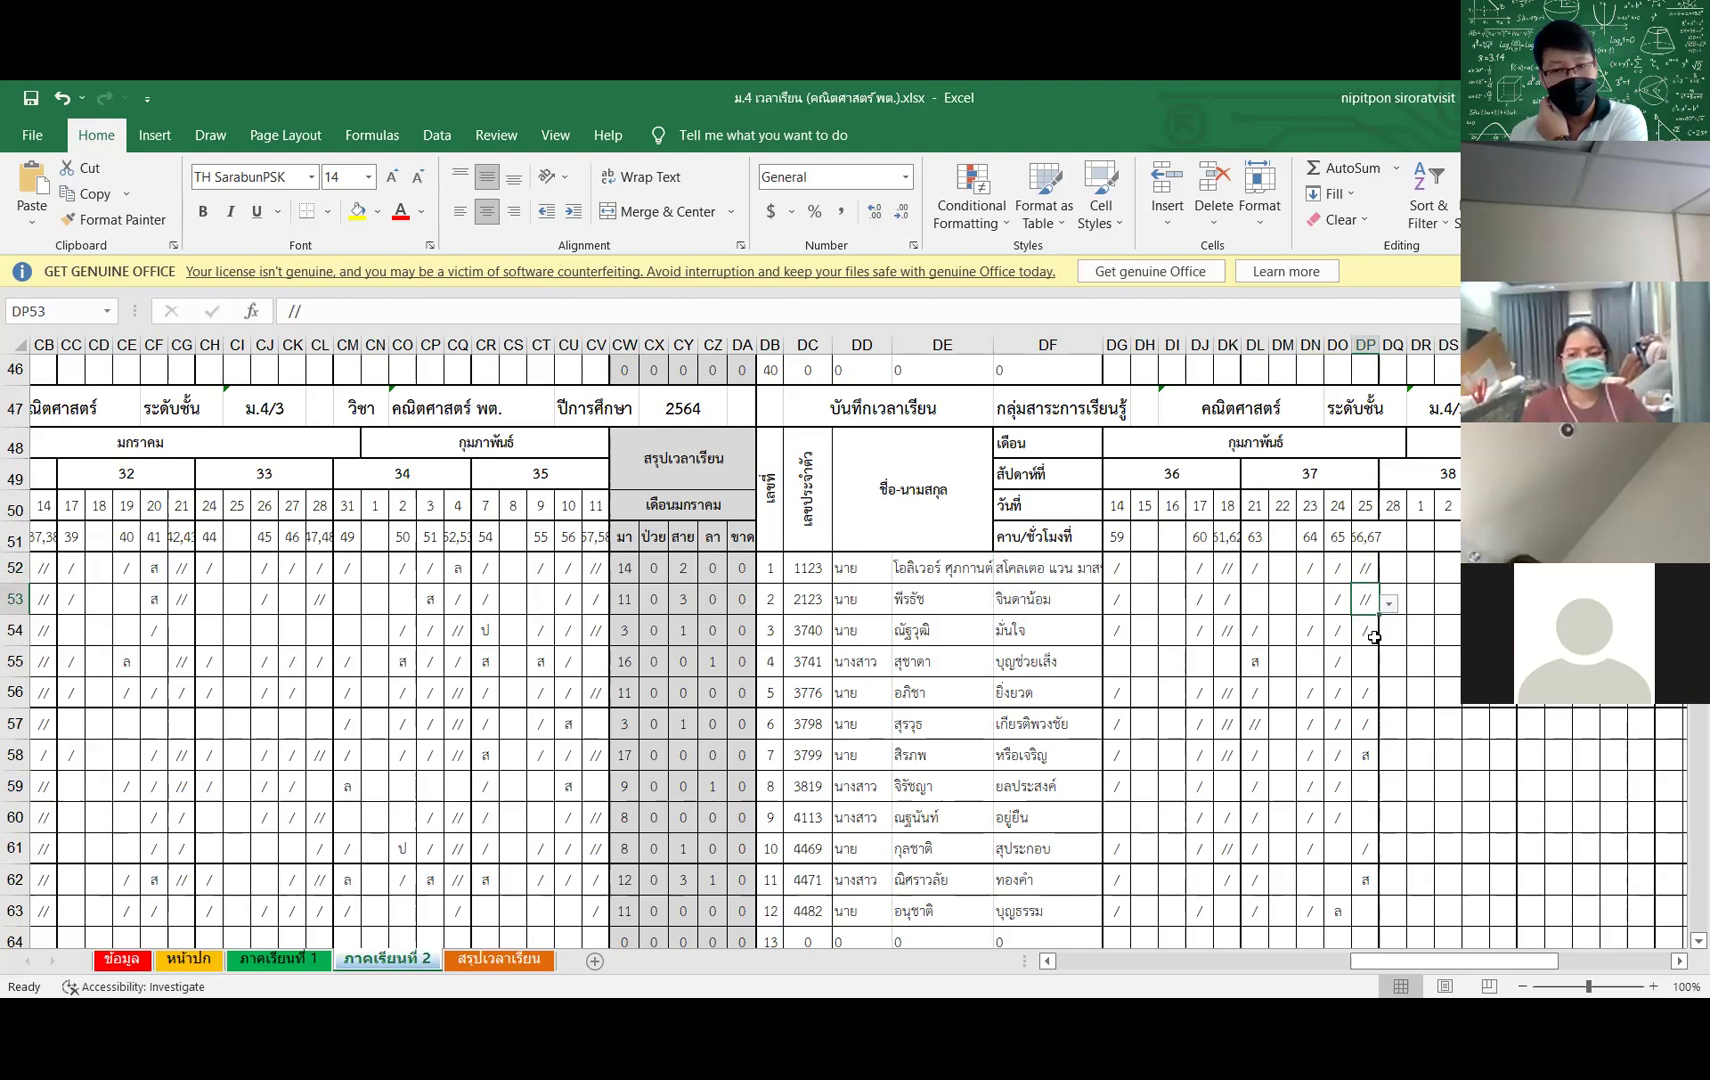
Step: For 25 กุมภาพันธ์ in ม.4/3, set student 3 (DP54) to "//" and clear student 5's mark (DP56)
left_click(1372, 632)
left_click(1388, 634)
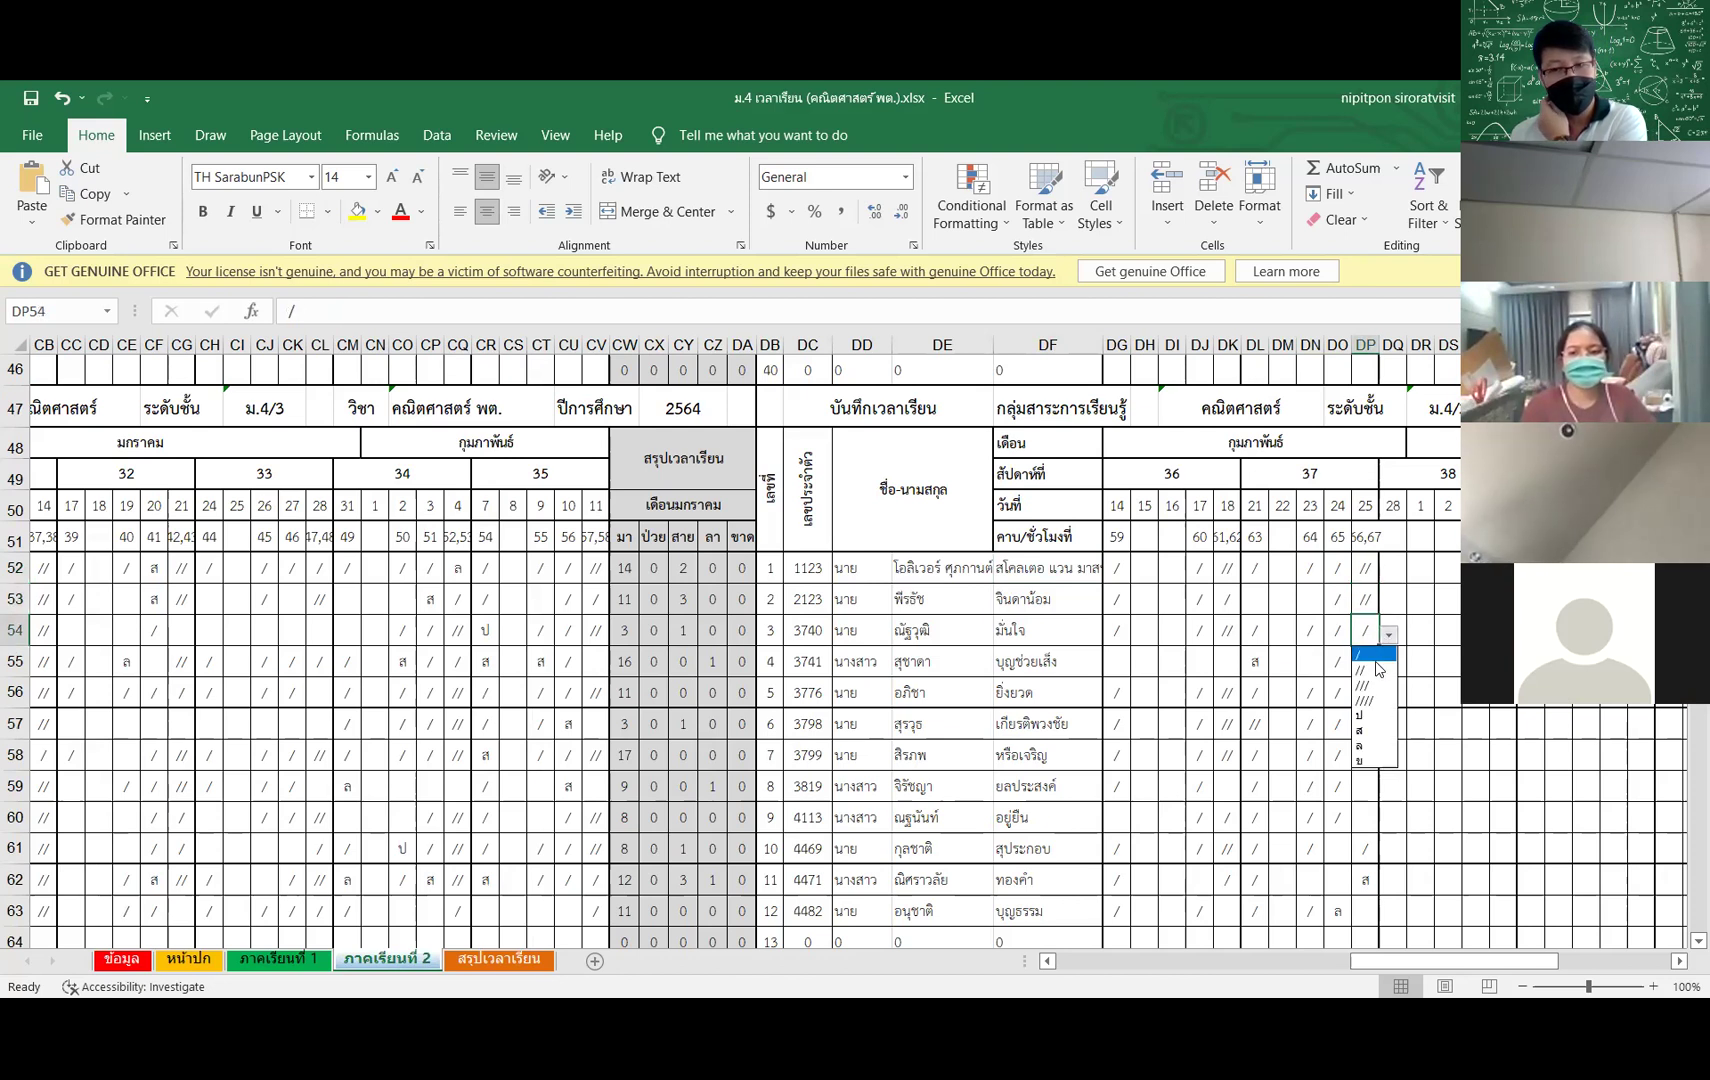
left_click(1362, 668)
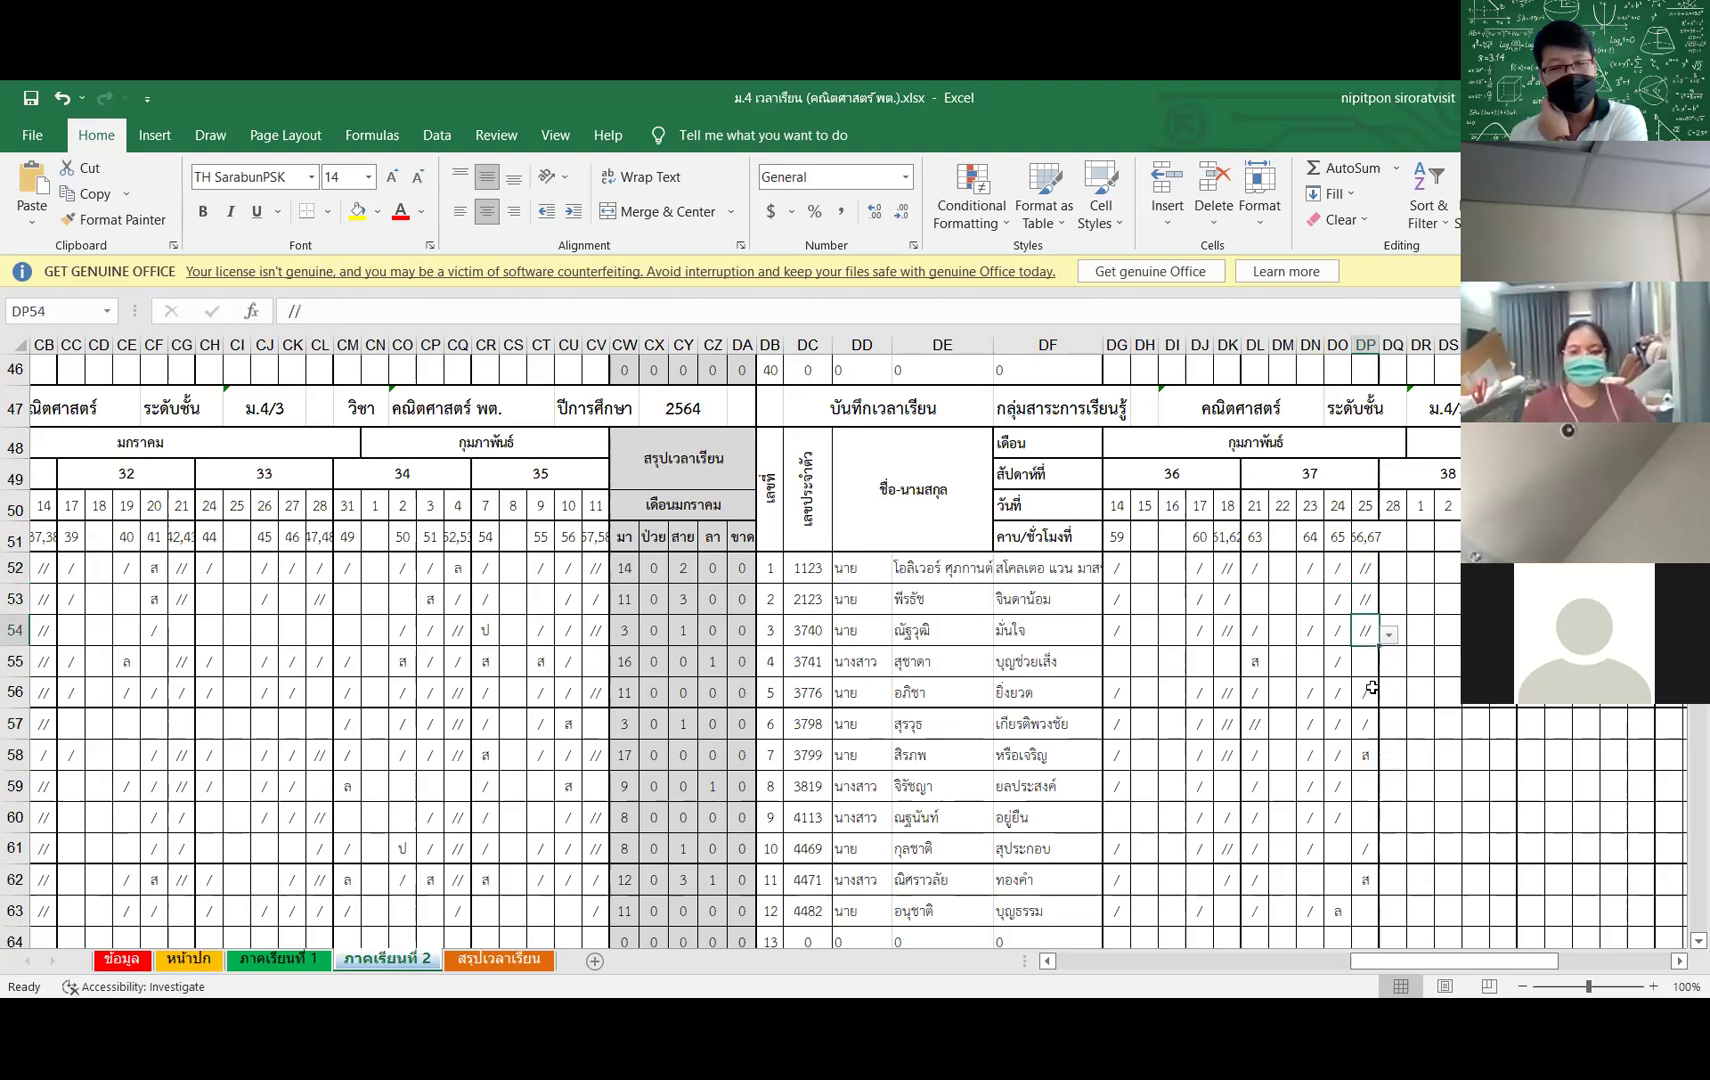
left_click(1376, 699)
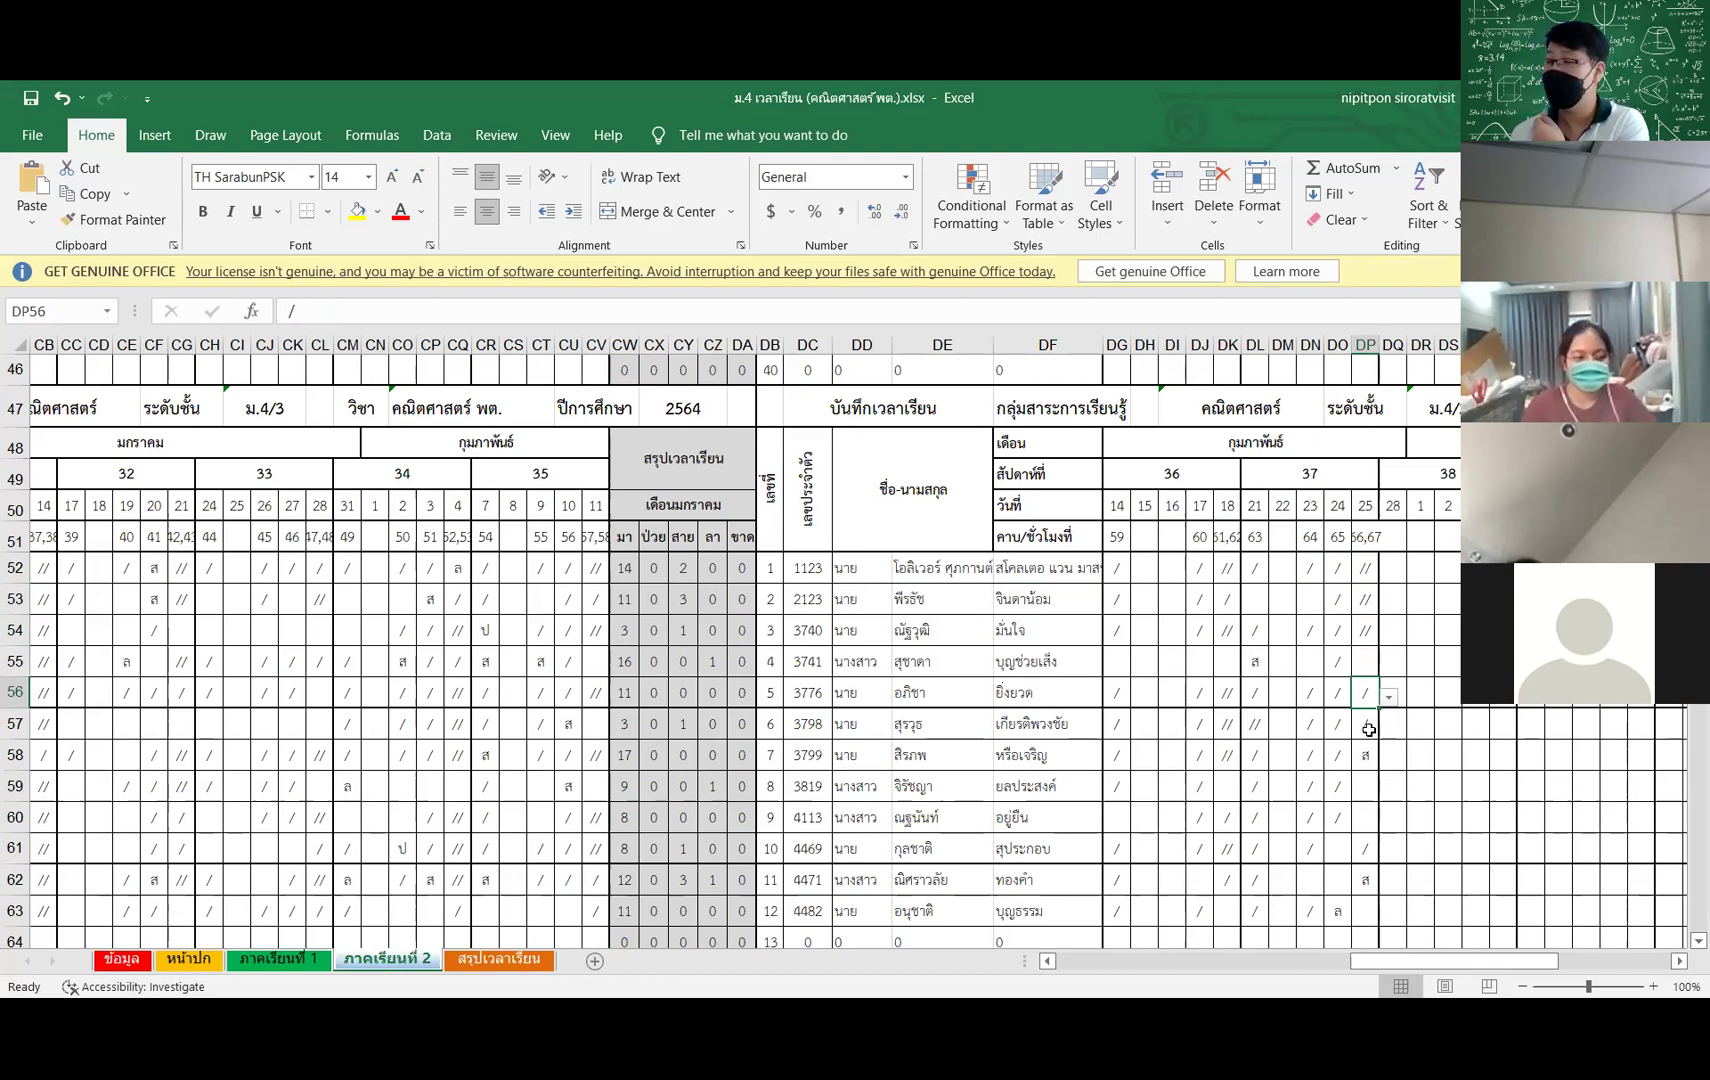
key("Delete")
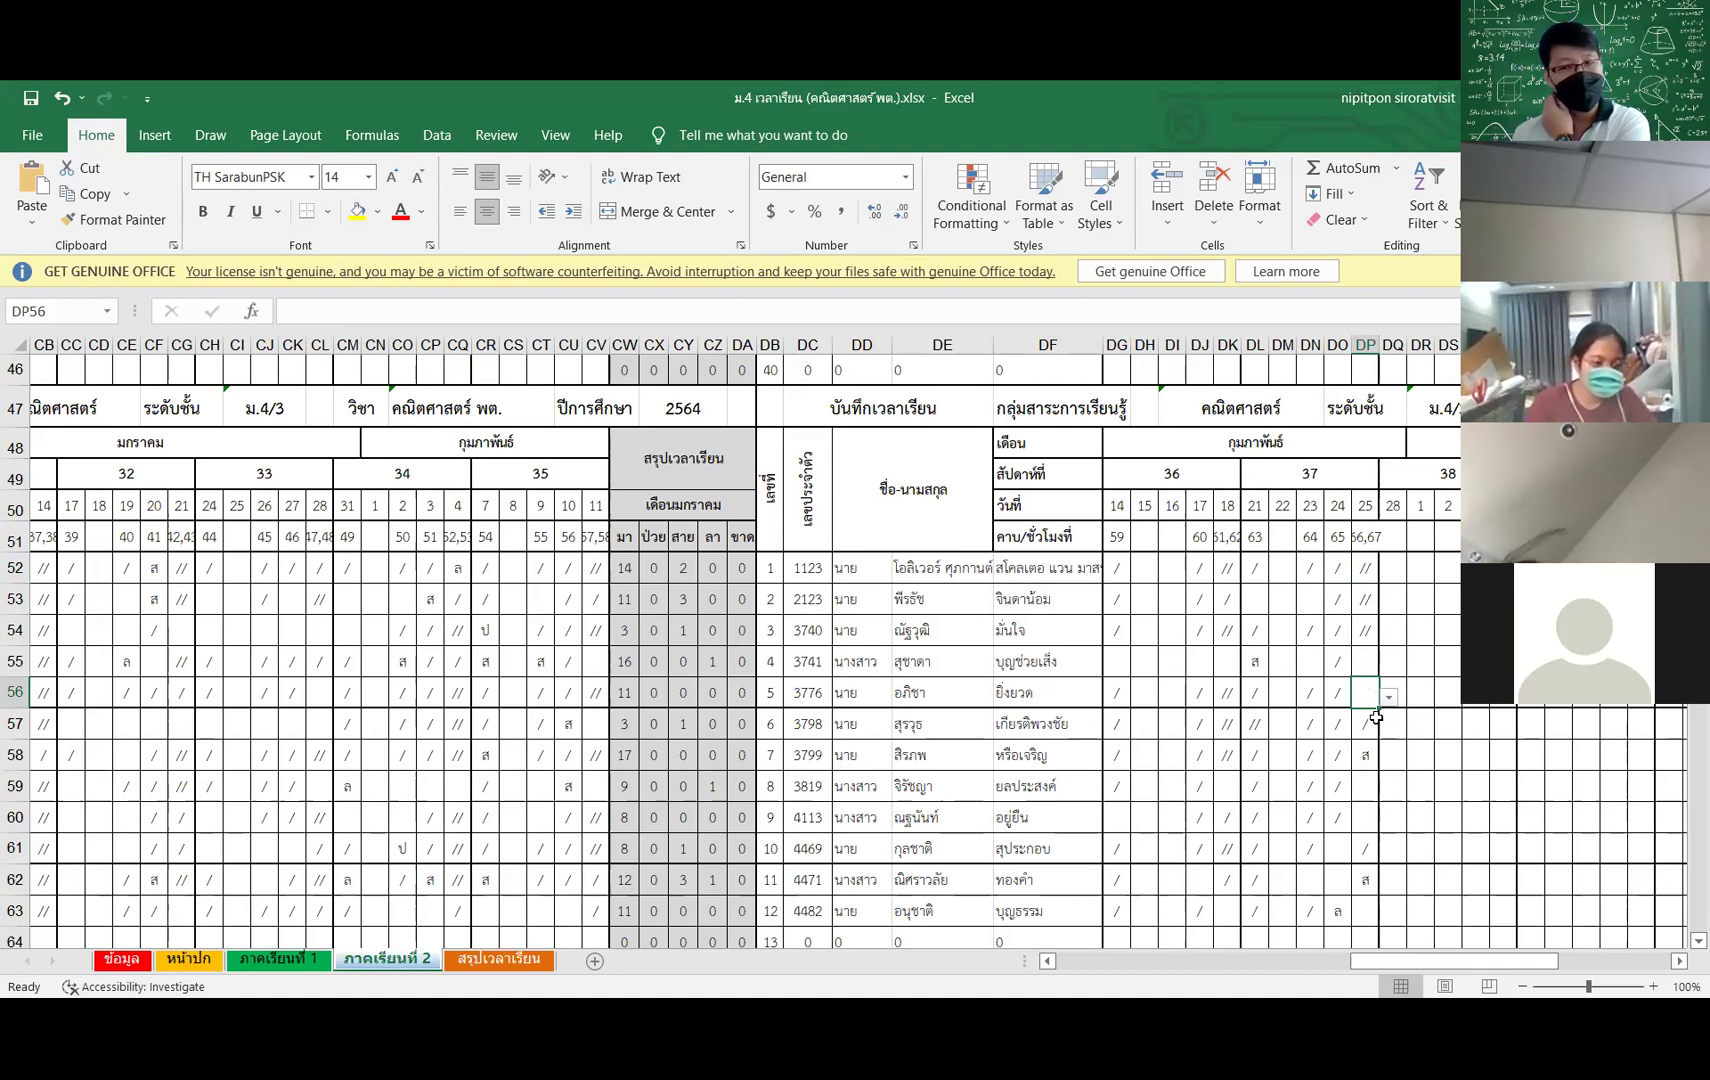
Step: Set the 25 กุมภาพันธ์ attendance of students 6 and 7 in ม.4/3 (DP57 and DP58) to "//"
left_click(1366, 722)
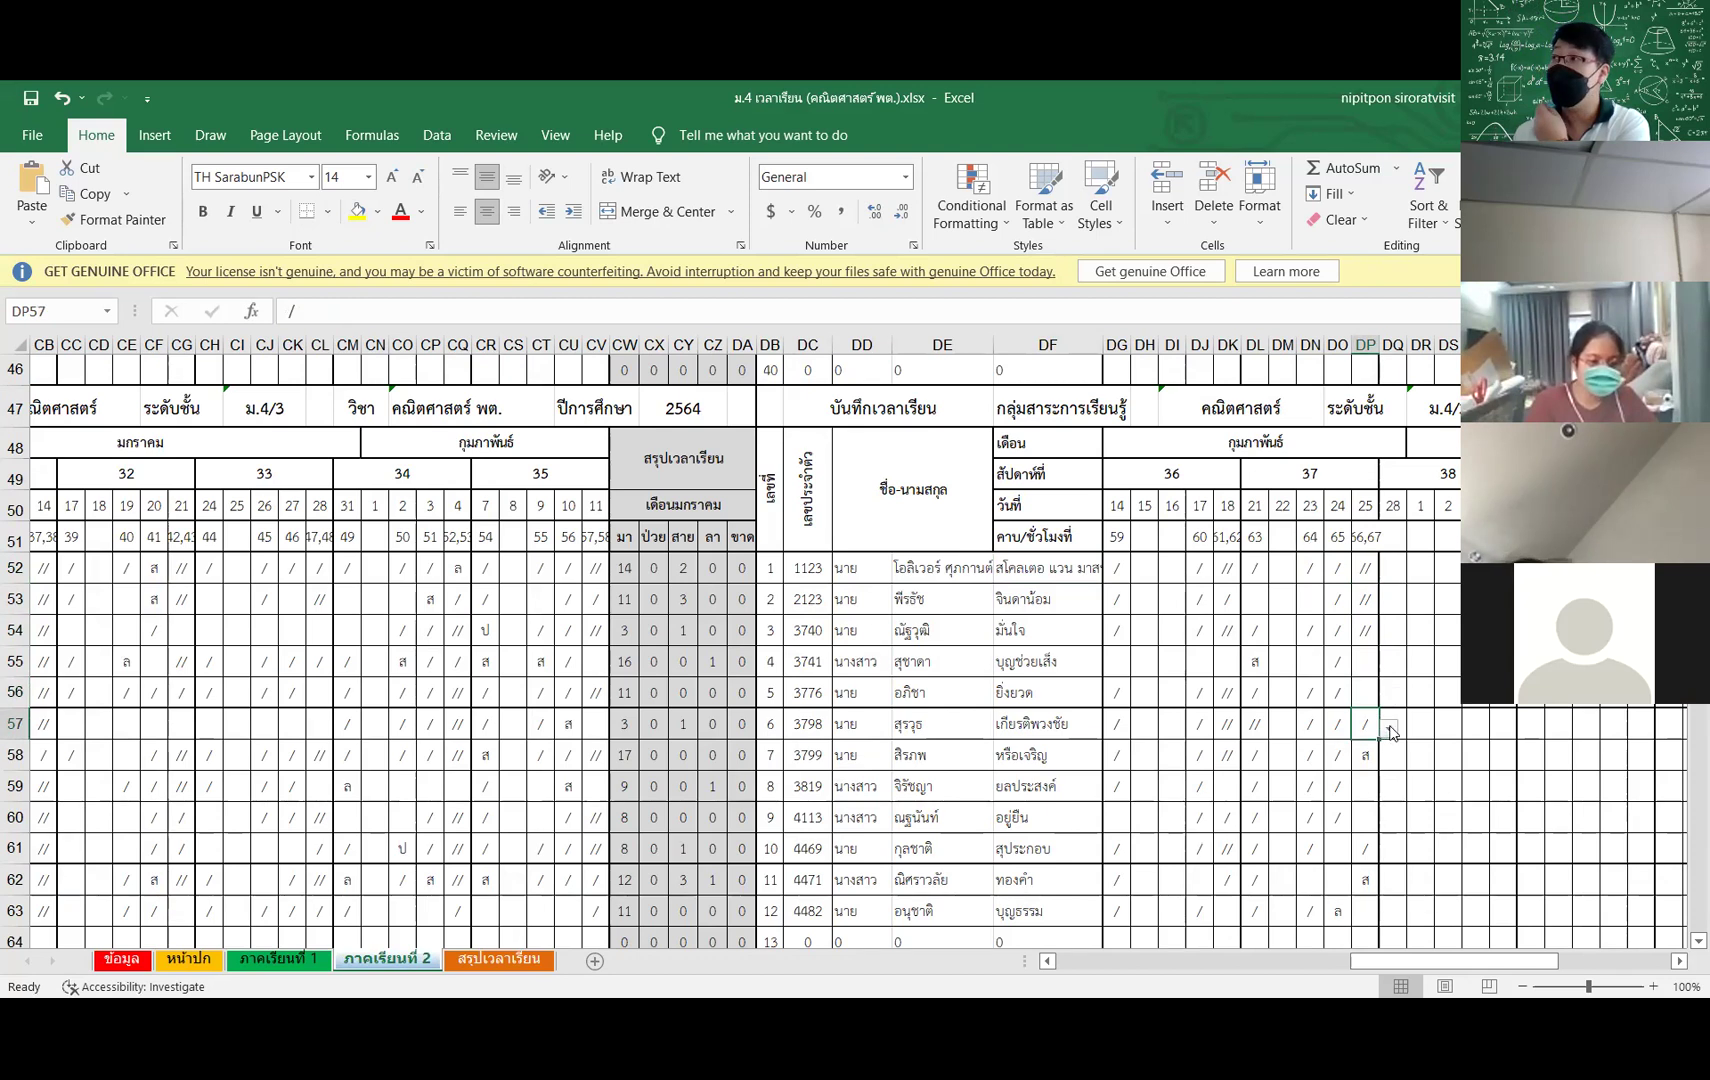
left_click(1389, 728)
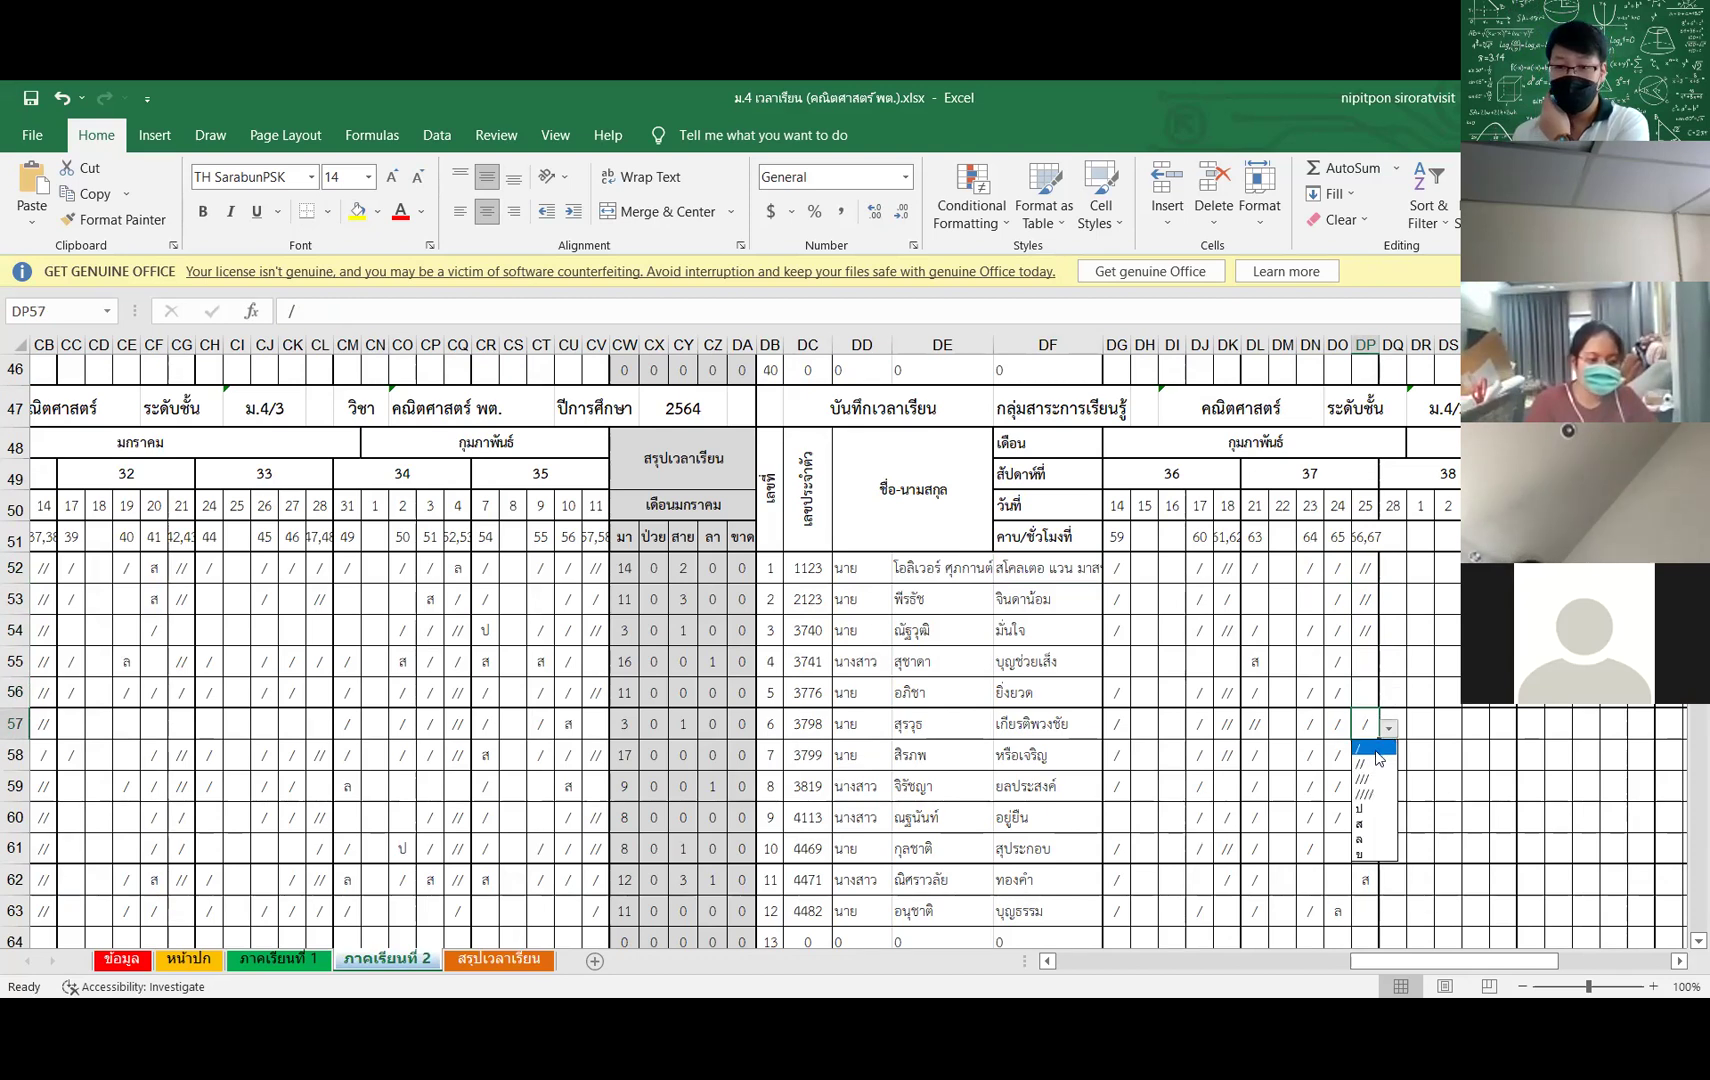
left_click(1375, 762)
left_click(1367, 753)
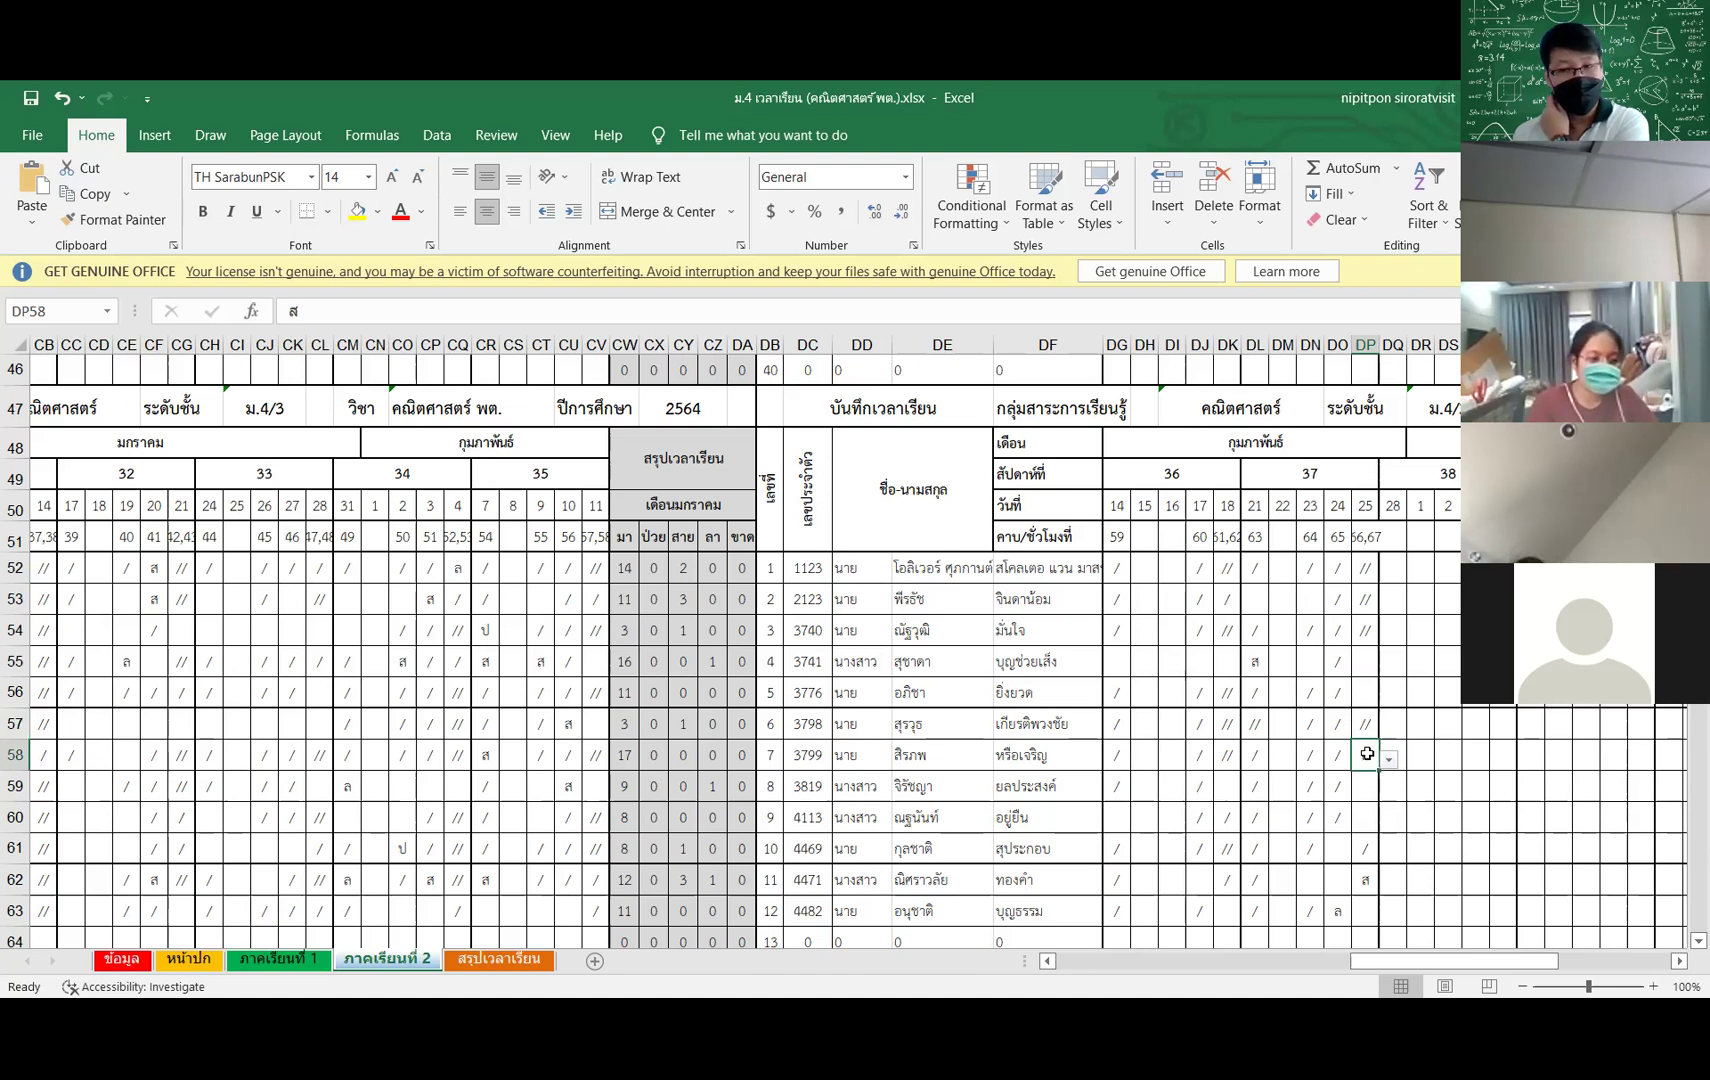
left_click(1389, 759)
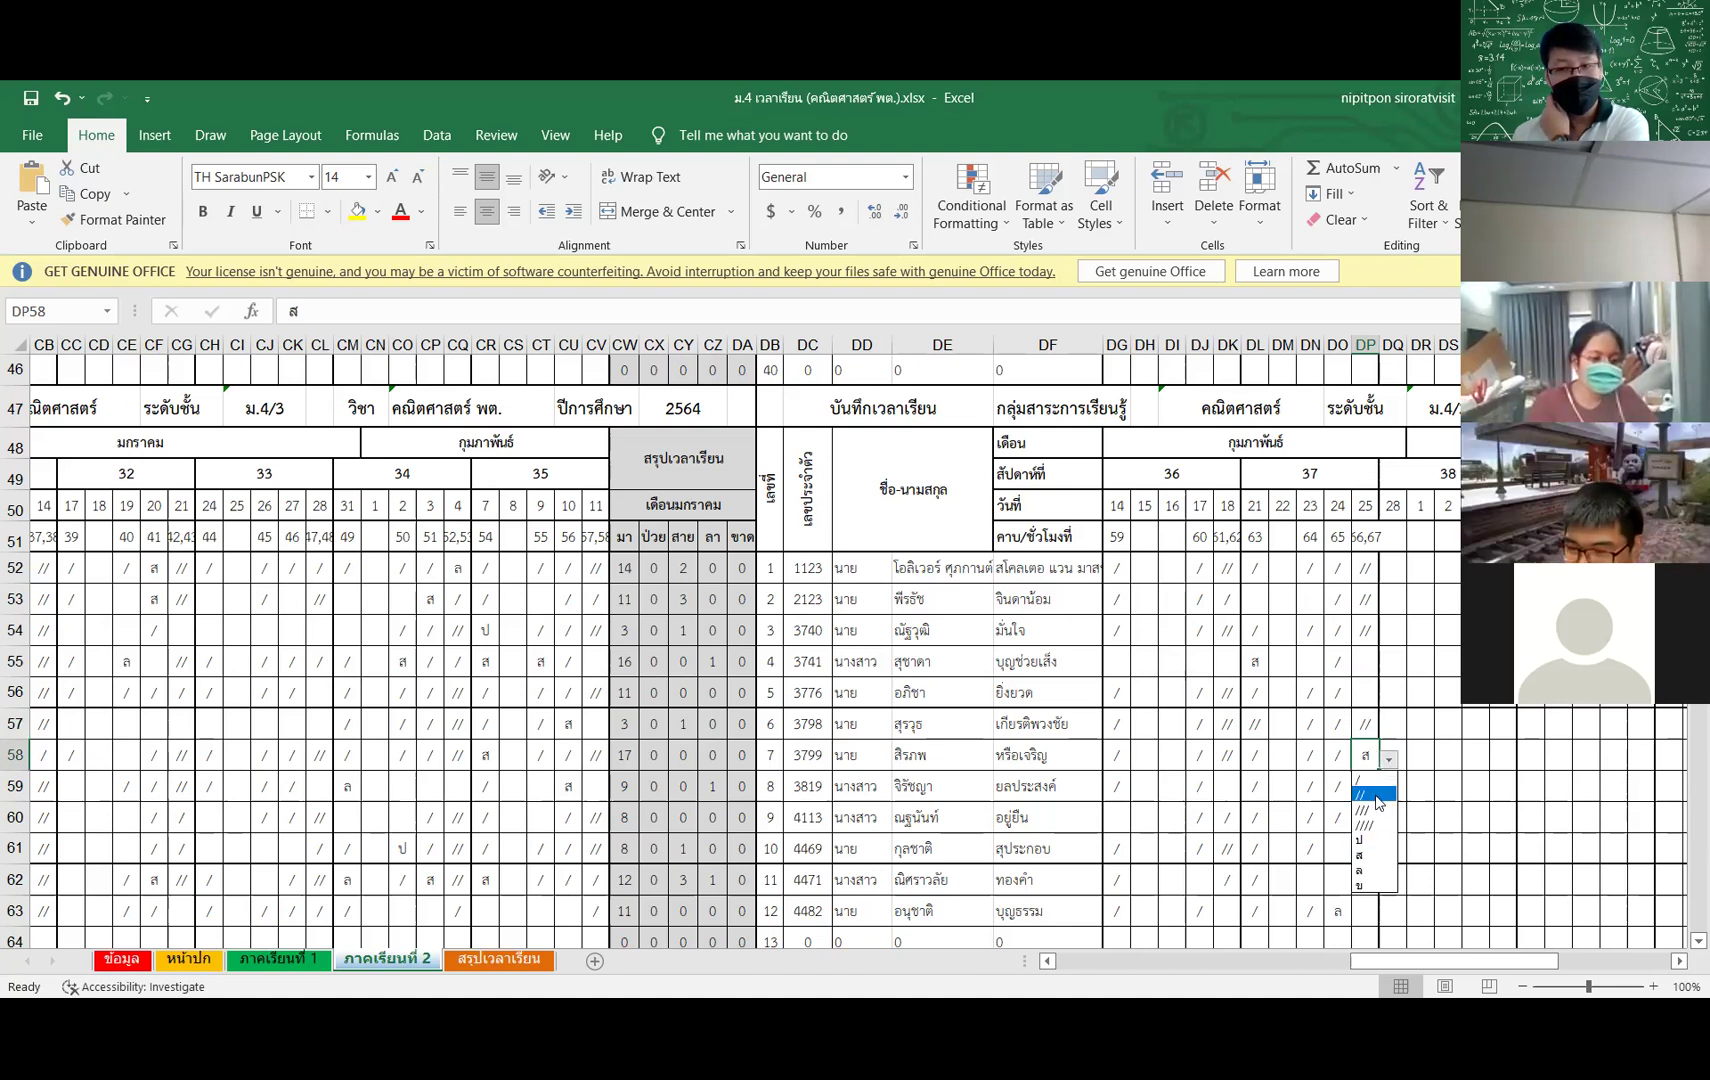
left_click(1378, 795)
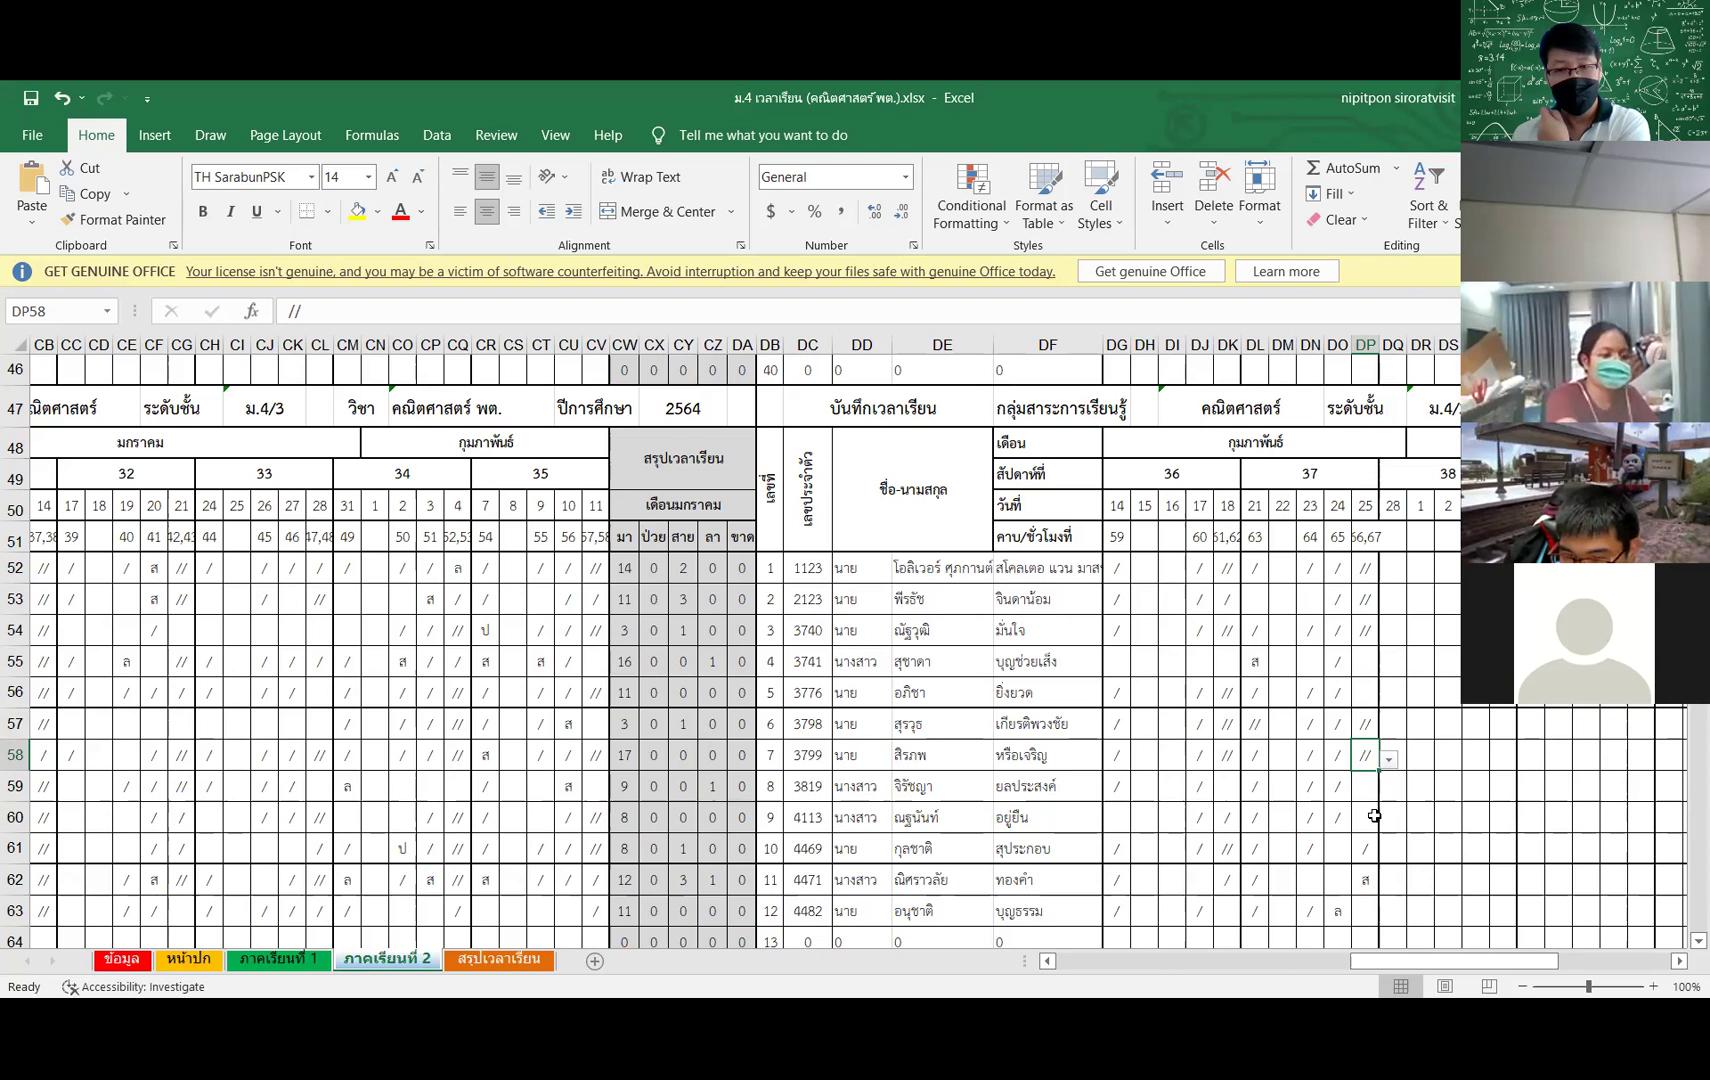
Step: For 25 กุมภาพันธ์ in ม.4/3, set student 9 (DP60) to "/" and student 10 (DP61) to "//"
left_click(1370, 851)
type("/")
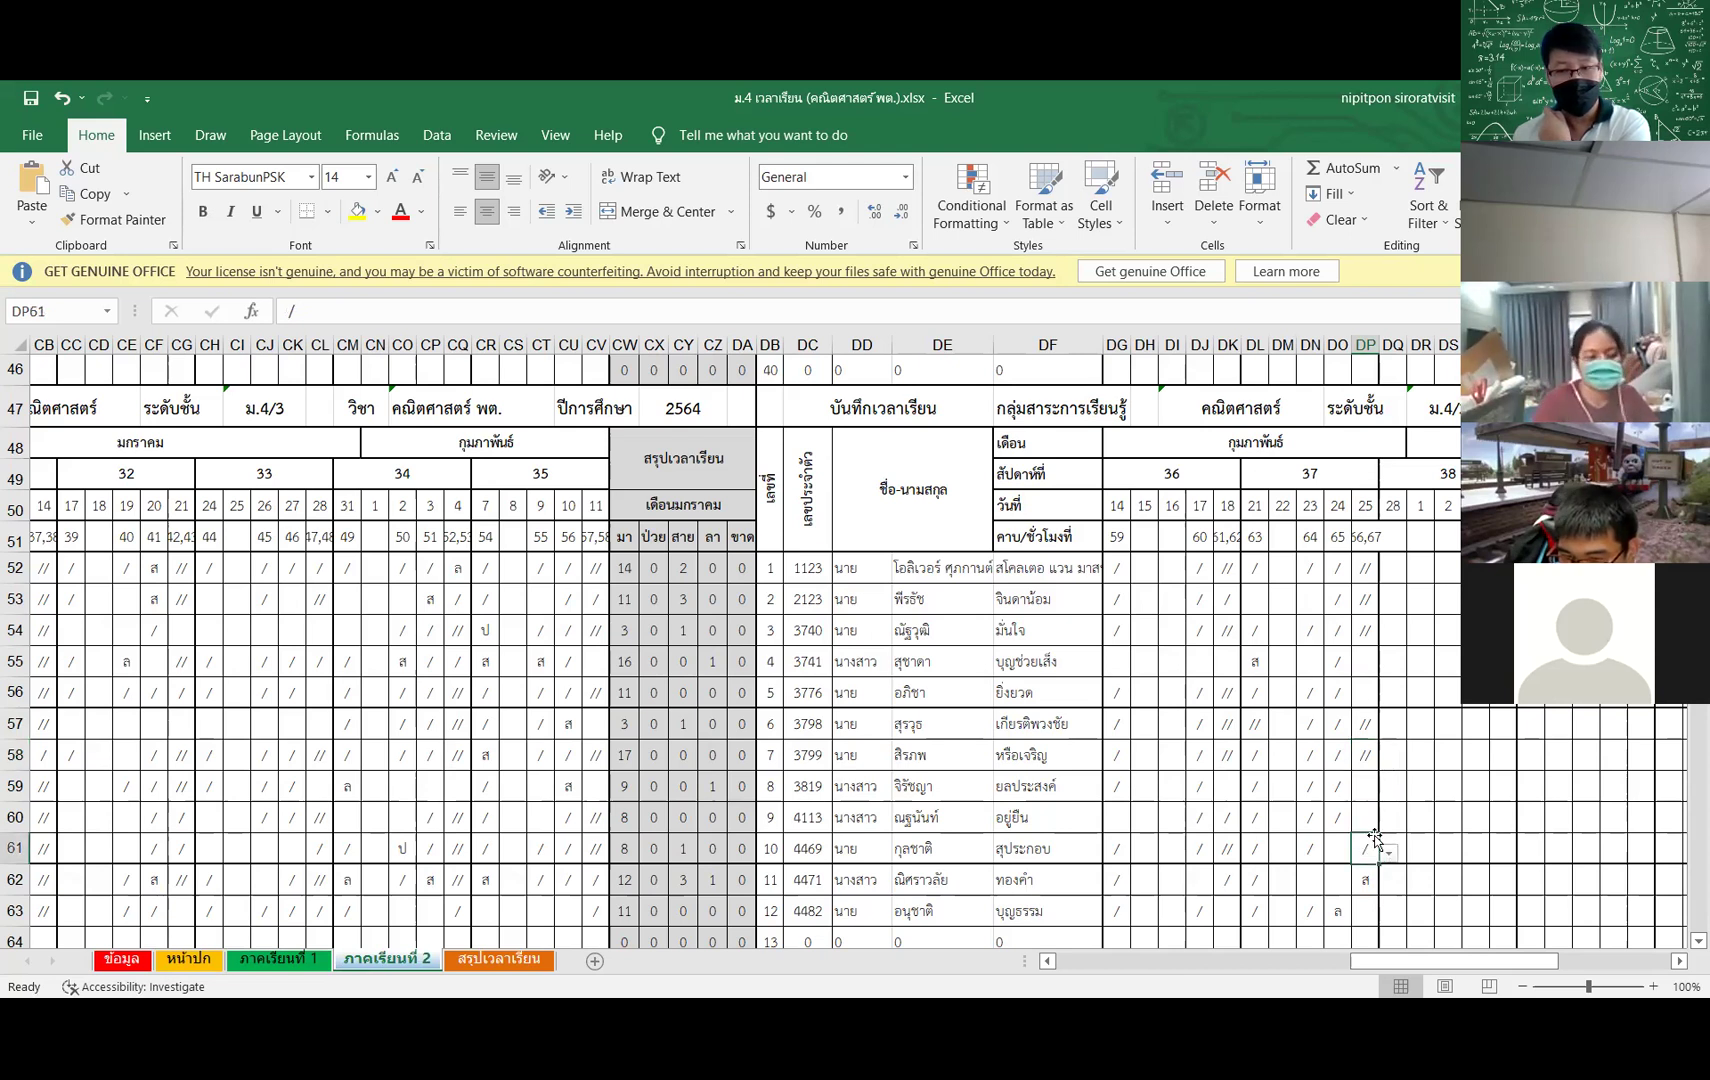
left_click(1366, 820)
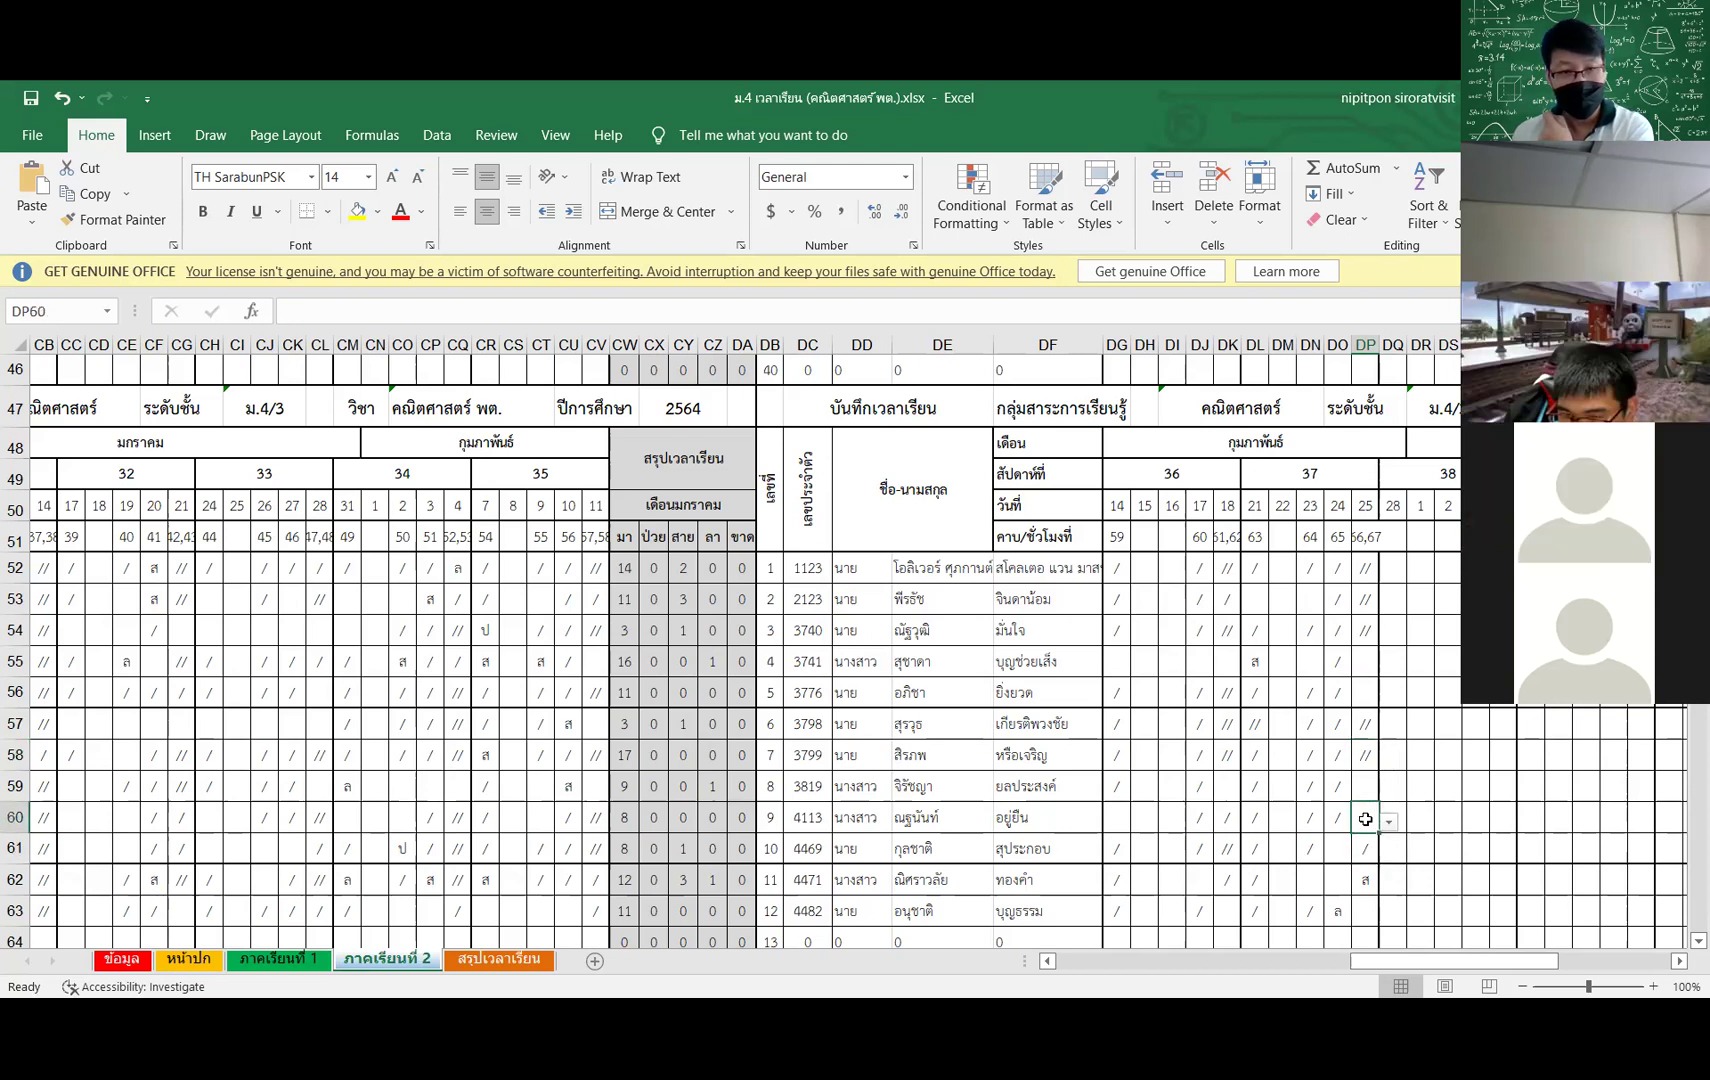
left_click(1389, 823)
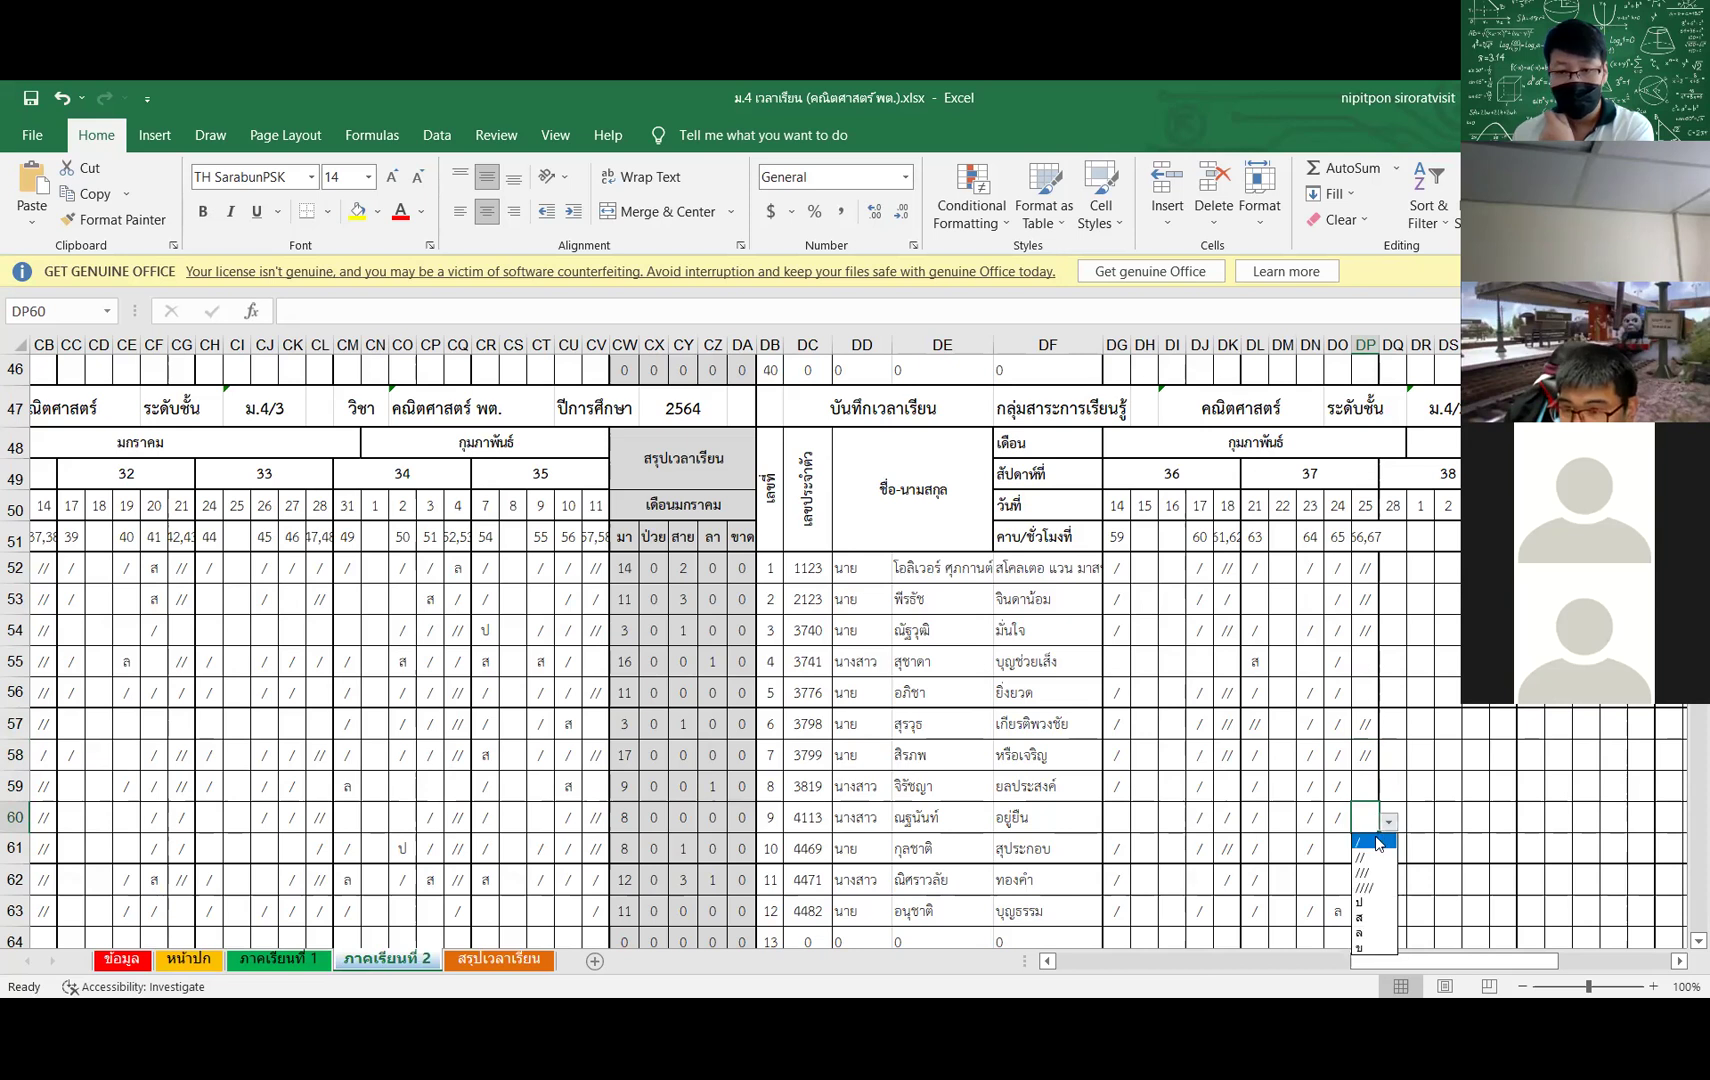
left_click(1371, 845)
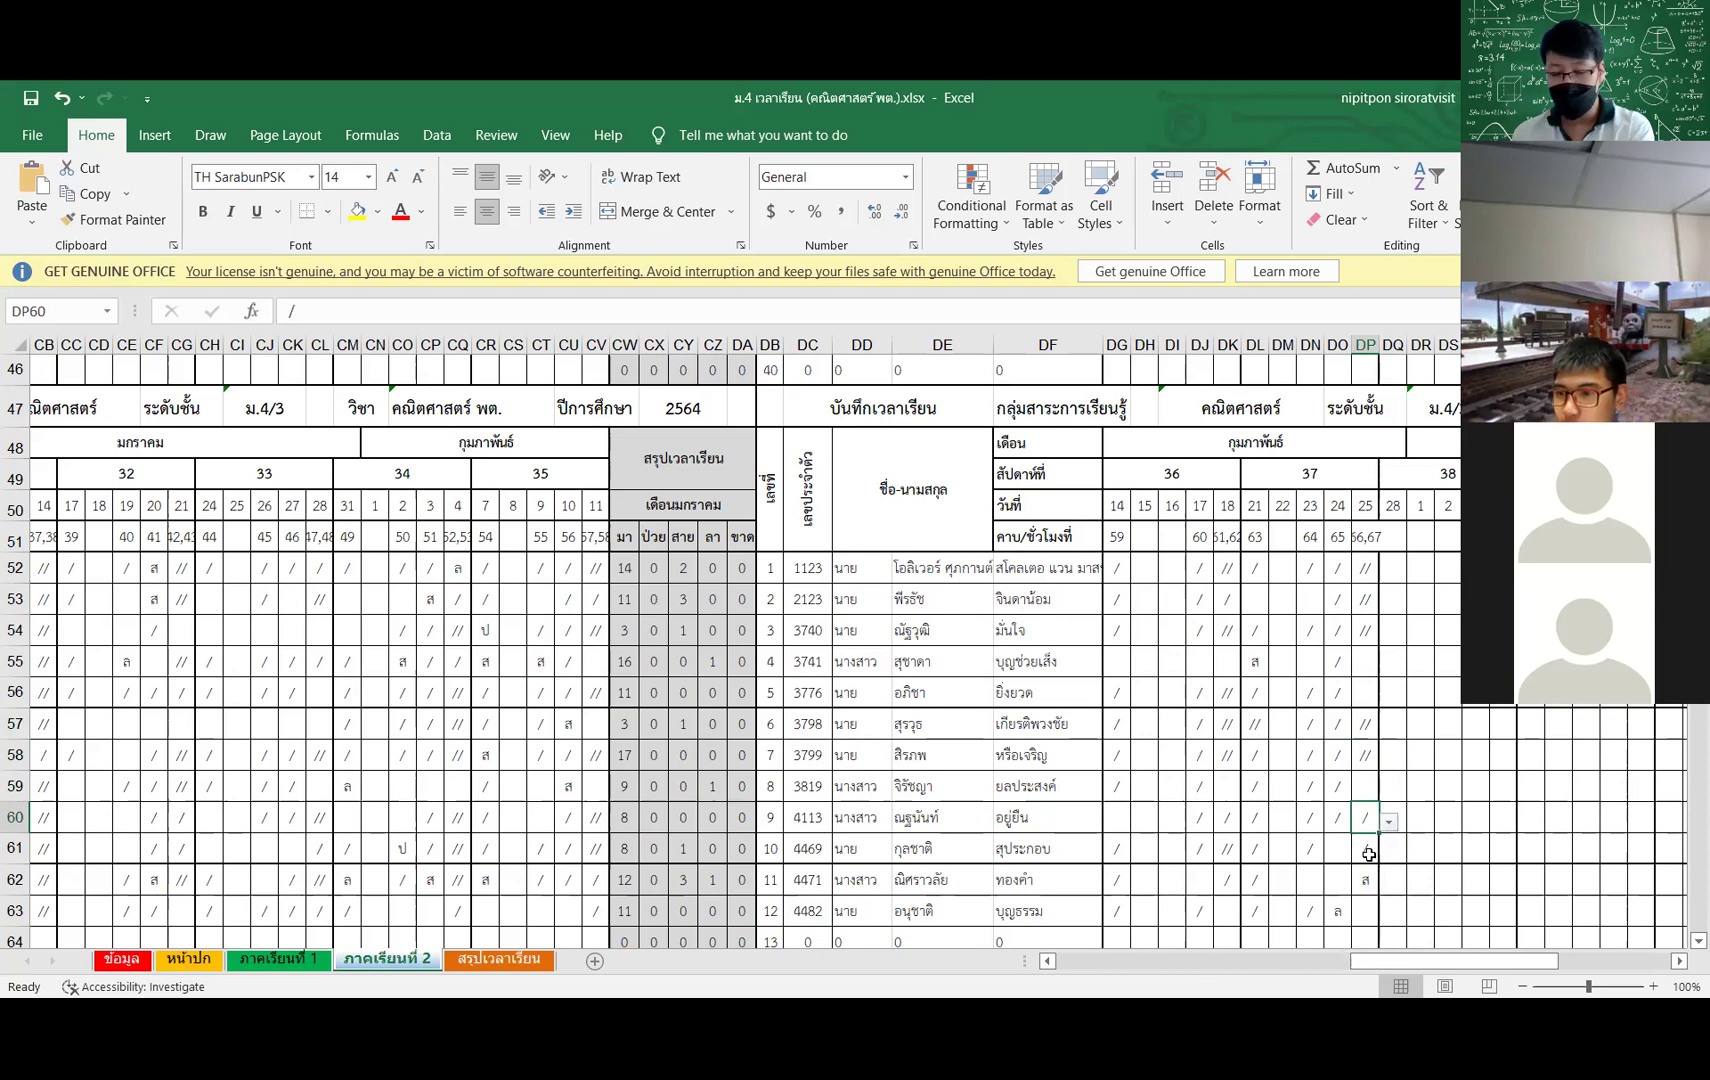
left_click(1369, 852)
left_click(1389, 853)
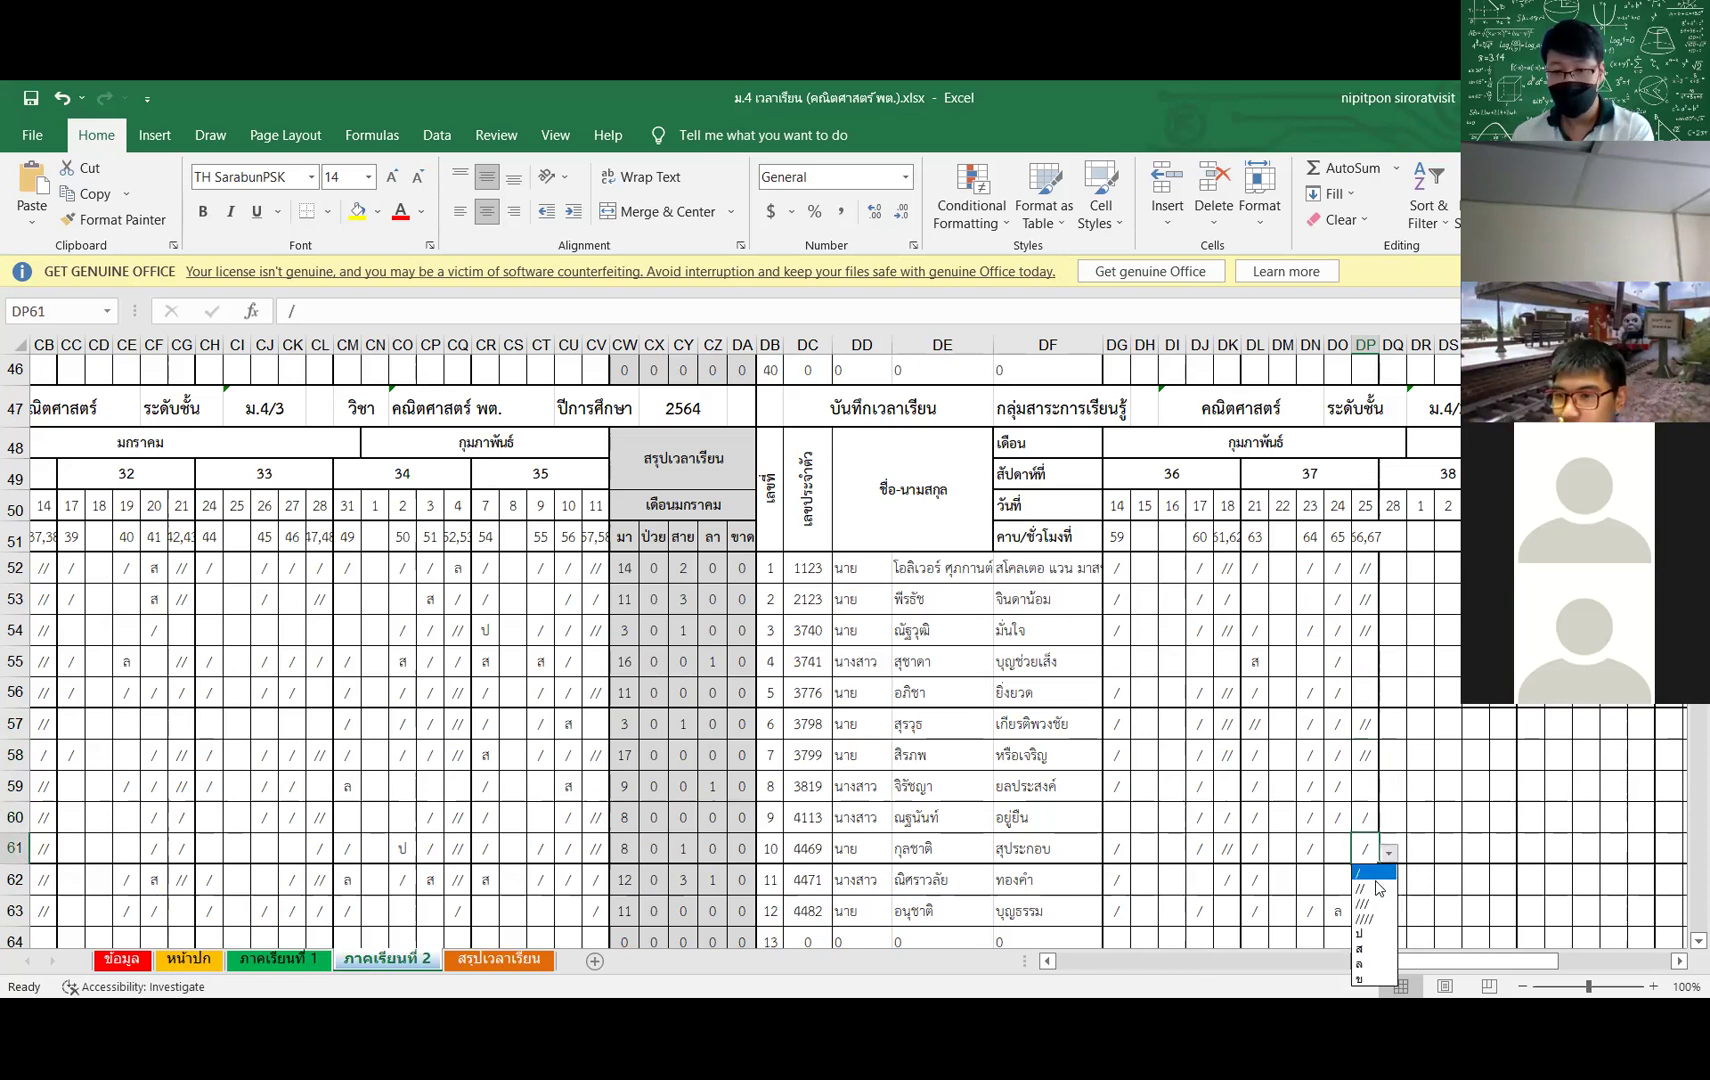
left_click(1377, 890)
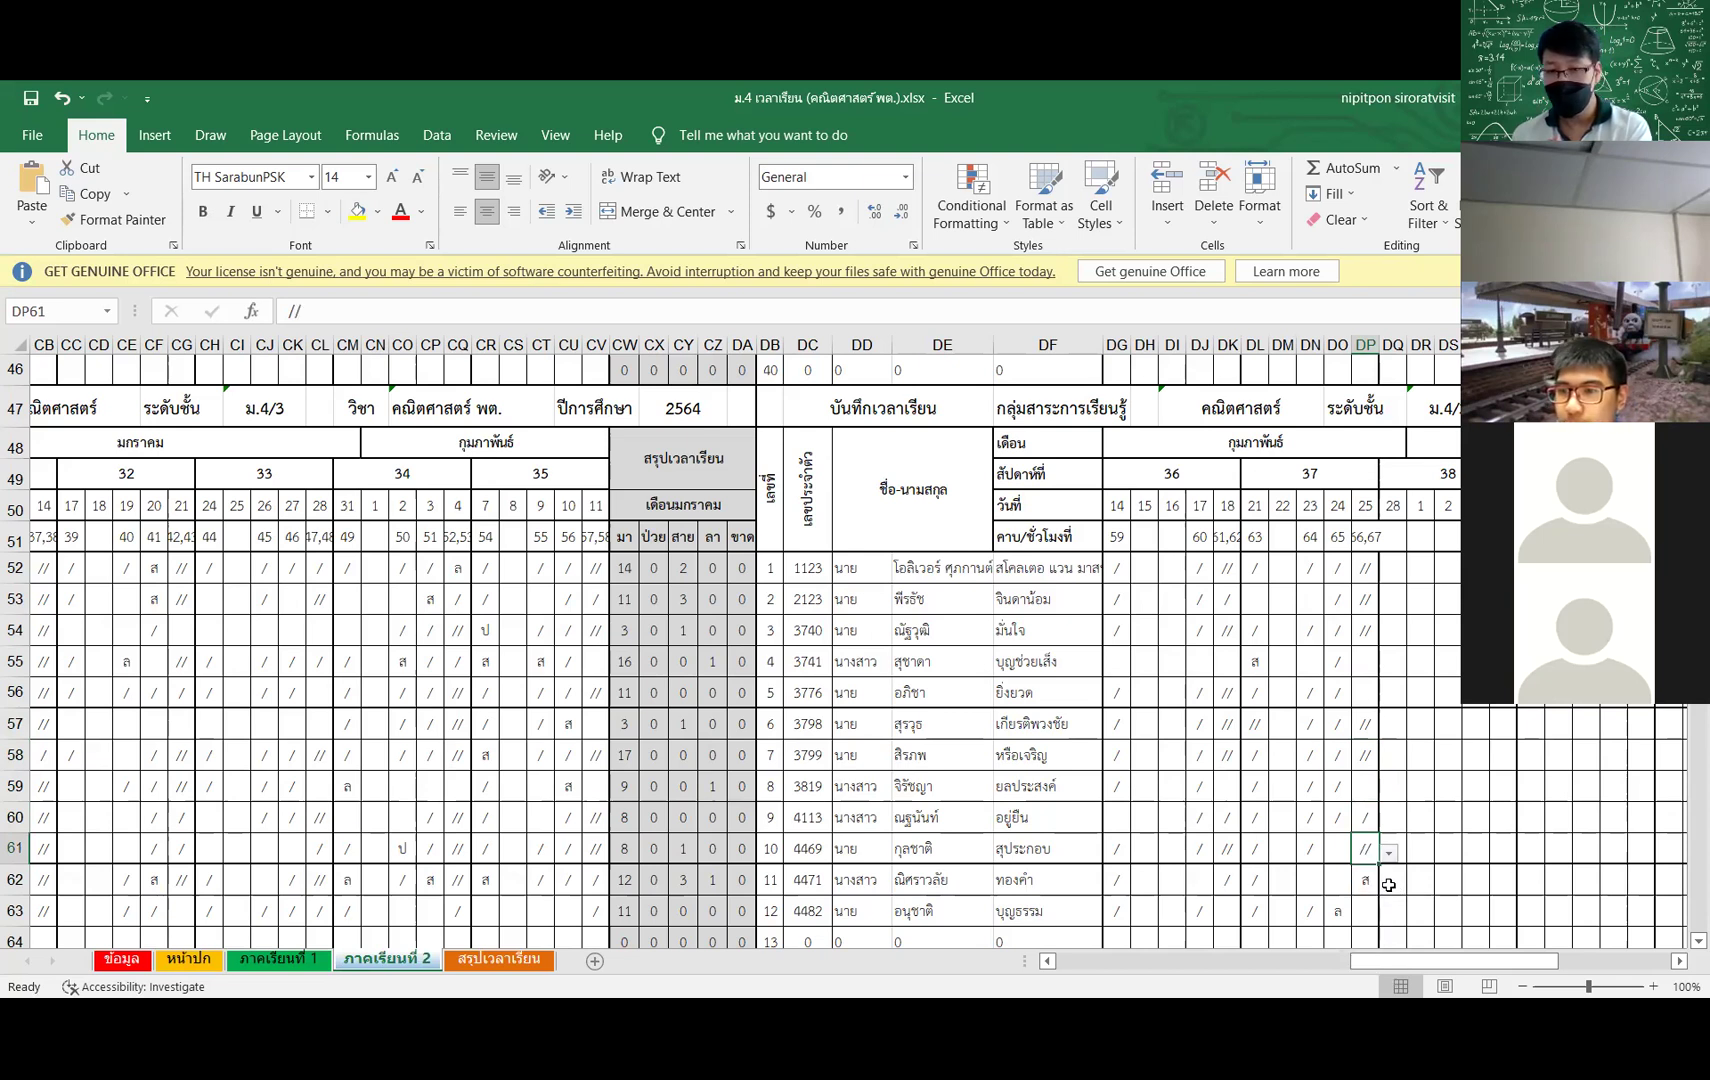
scroll(1392, 883, "down", 1)
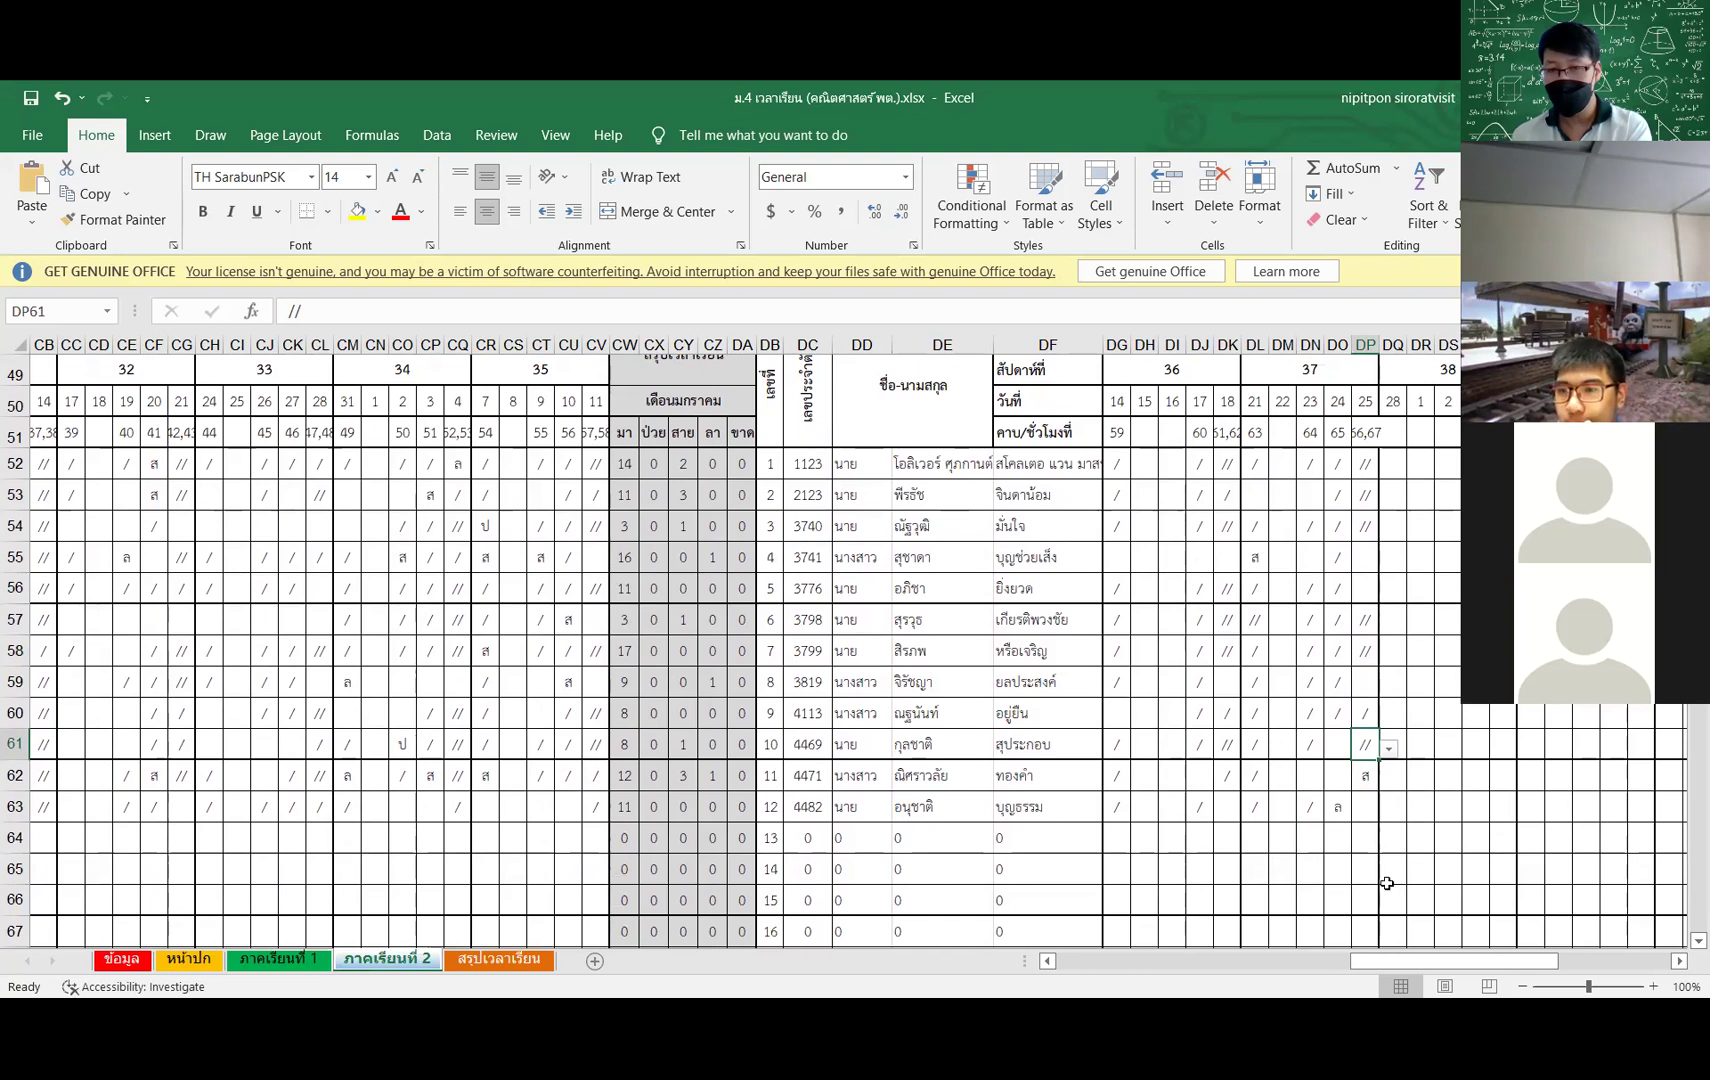
scroll(1392, 883, "up", 2)
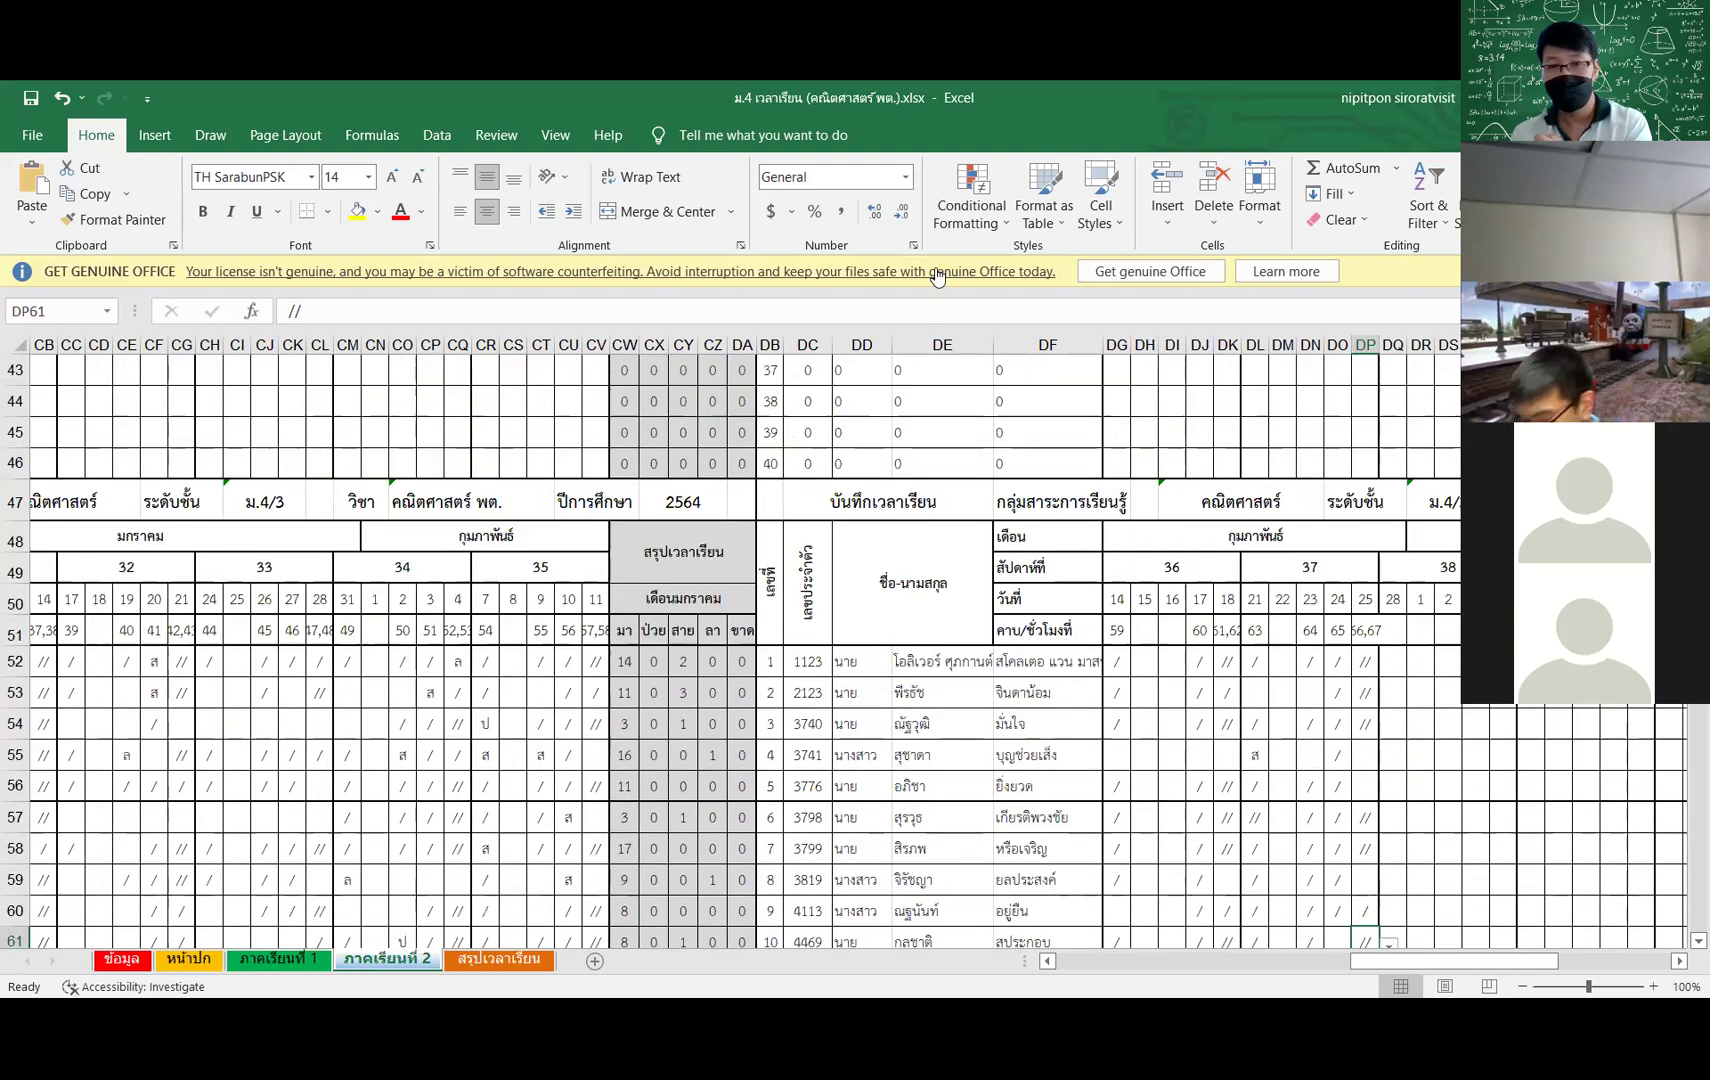